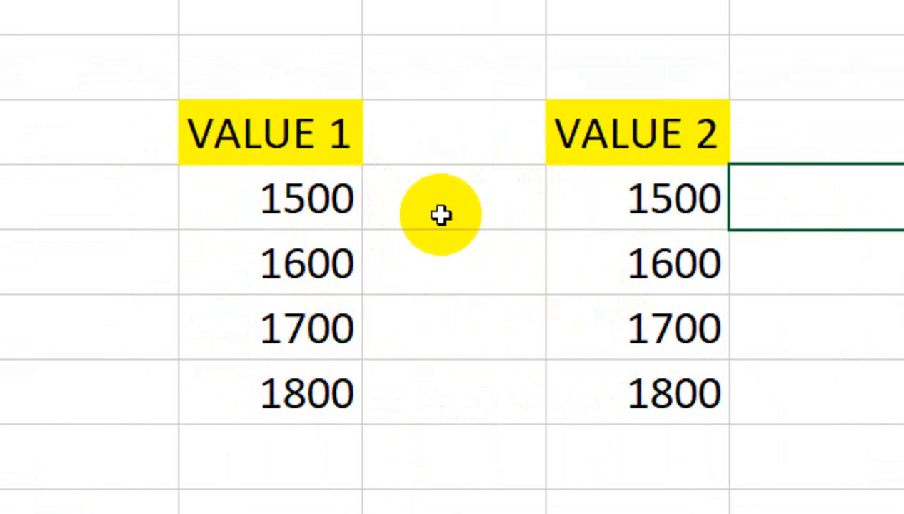
- Enter the formula =B4=D4 in cell C4 to compare the first entries of VALUE 1 and VALUE 2
{"action": "left_click", "coordinate": [463, 216]}
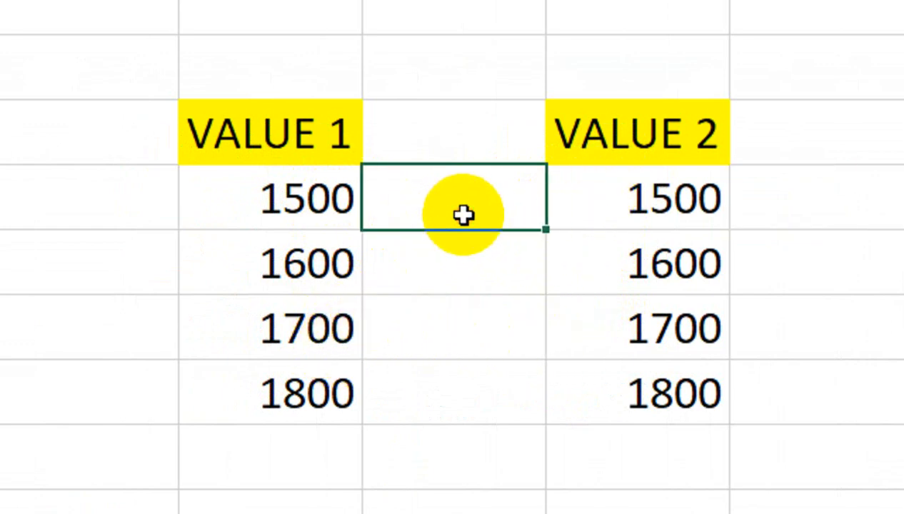
{"action": "type", "text": "="}
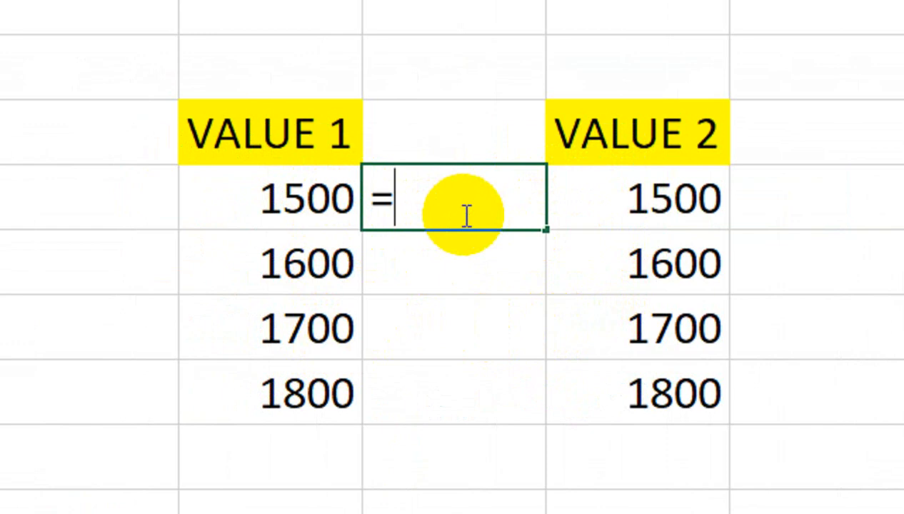
{"action": "left_click", "coordinate": [323, 197]}
{"action": "type", "text": "="}
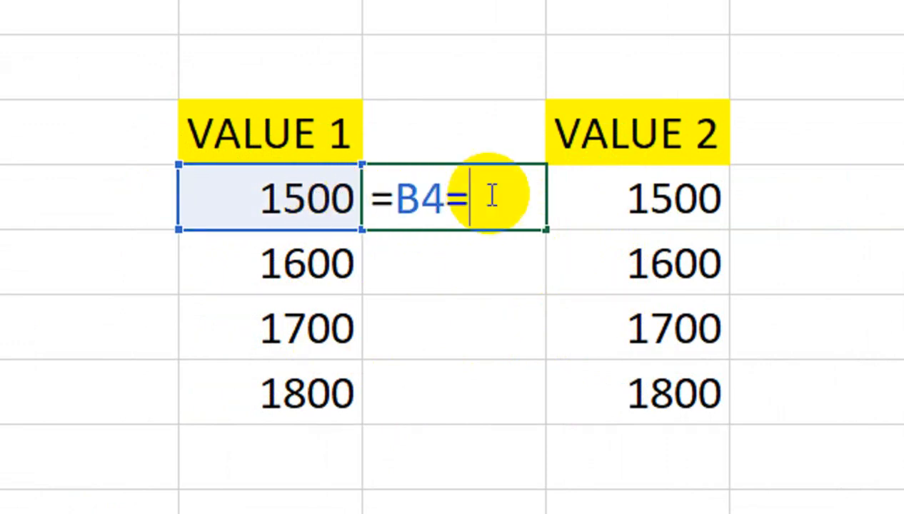
{"action": "left_click", "coordinate": [595, 185]}
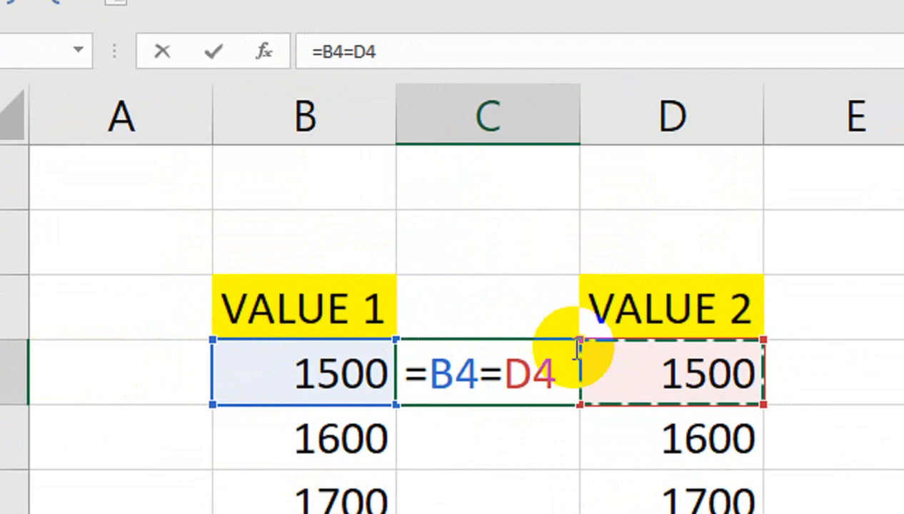
{"action": "key", "text": "Return"}
{"action": "left_click", "coordinate": [559, 369]}
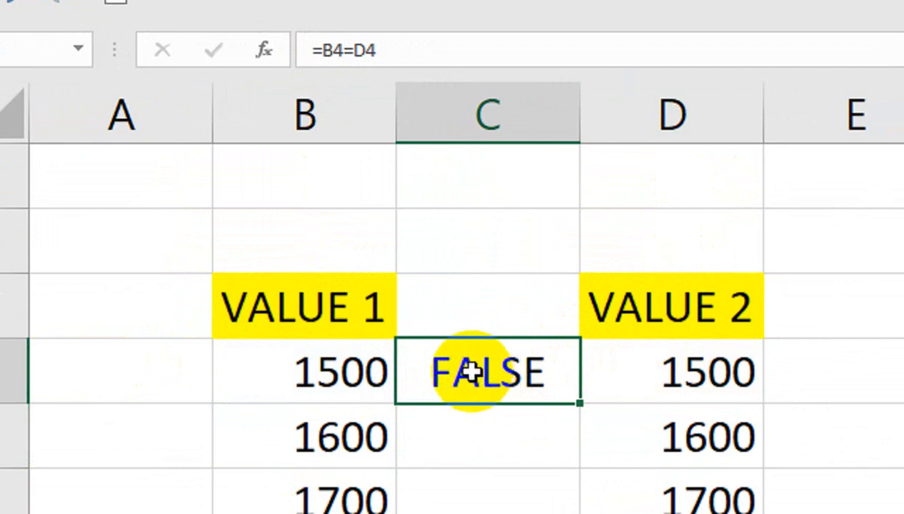
- Enter the test number 50 in both cells F3 and G3
{"action": "left_click", "coordinate": [785, 325]}
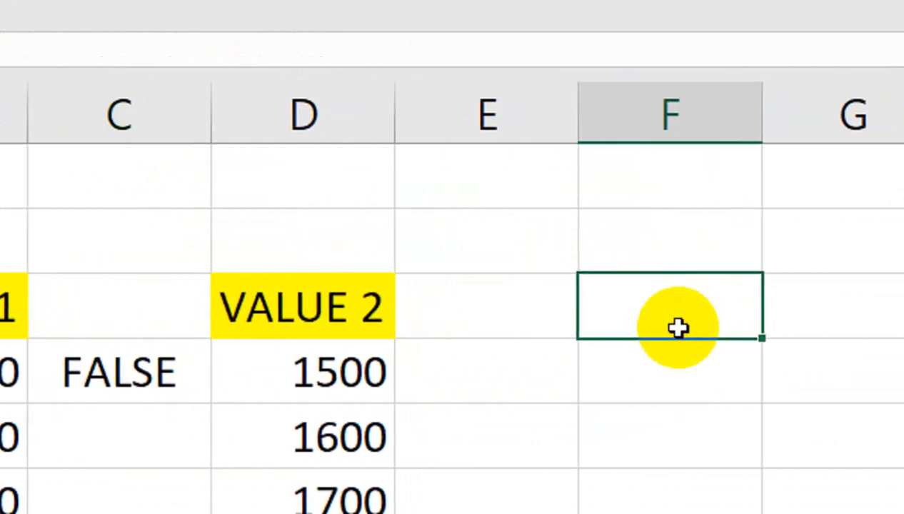
{"action": "type", "text": "50"}
{"action": "key", "text": "Tab"}
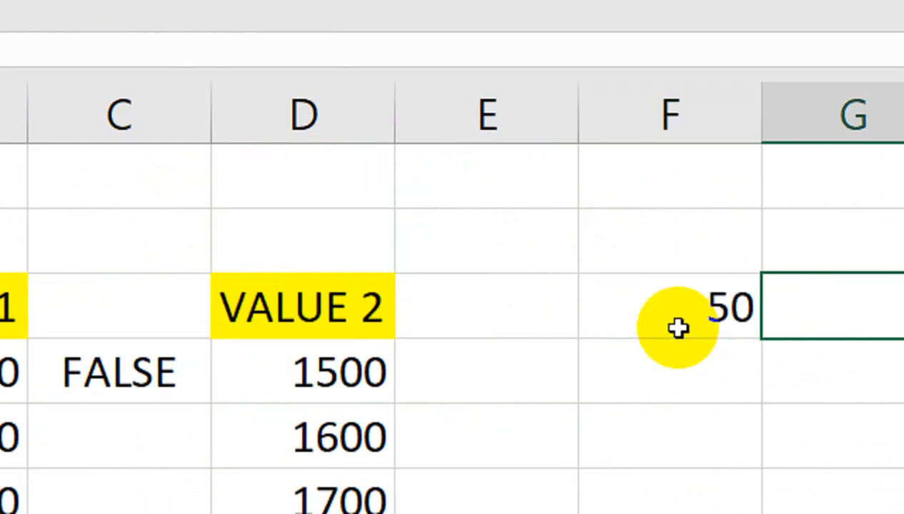
{"action": "type", "text": "50"}
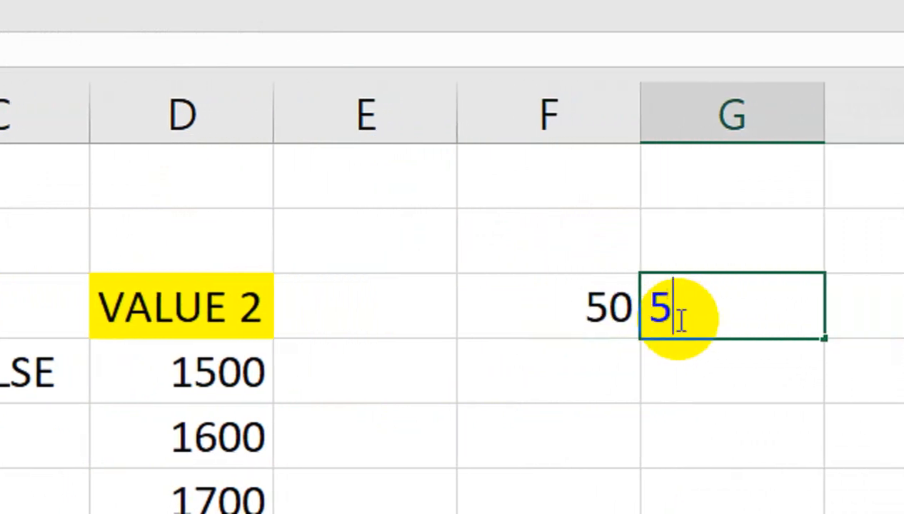
{"action": "key", "text": "Return"}
- Compare the two test numbers with the formula =F3=G3 in cell F4
{"action": "type", "text": "="}
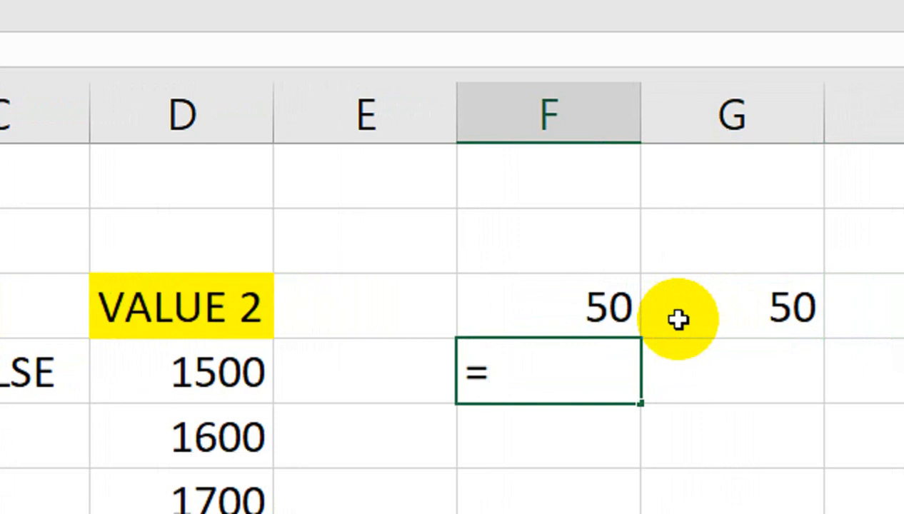
{"action": "key", "text": "Up"}
{"action": "type", "text": "="}
{"action": "key", "text": "Right"}
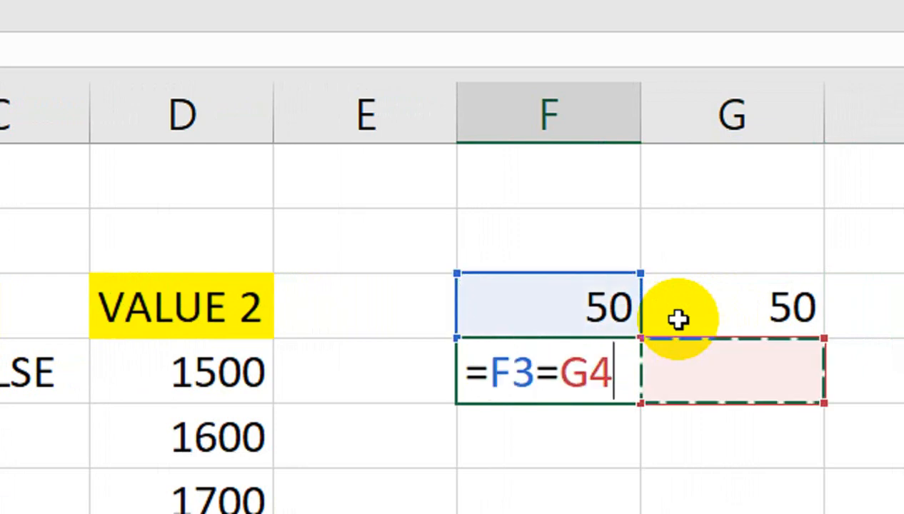
{"action": "key", "text": "Up"}
{"action": "key", "text": "Return"}
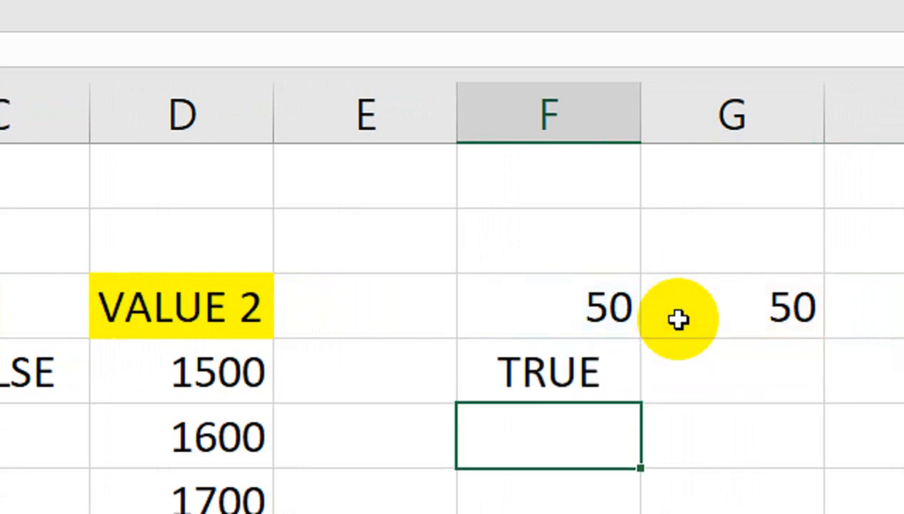
- Clear the comparison formula from F4 and the test numbers from G3 and F3
{"action": "left_click", "coordinate": [549, 369]}
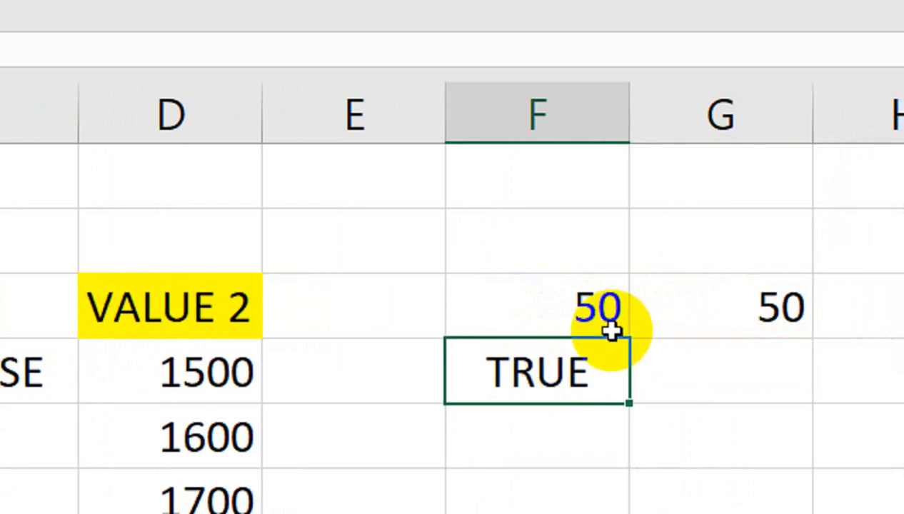
{"action": "key", "text": "Delete"}
{"action": "left_click", "coordinate": [612, 299]}
{"action": "left_click", "coordinate": [664, 296]}
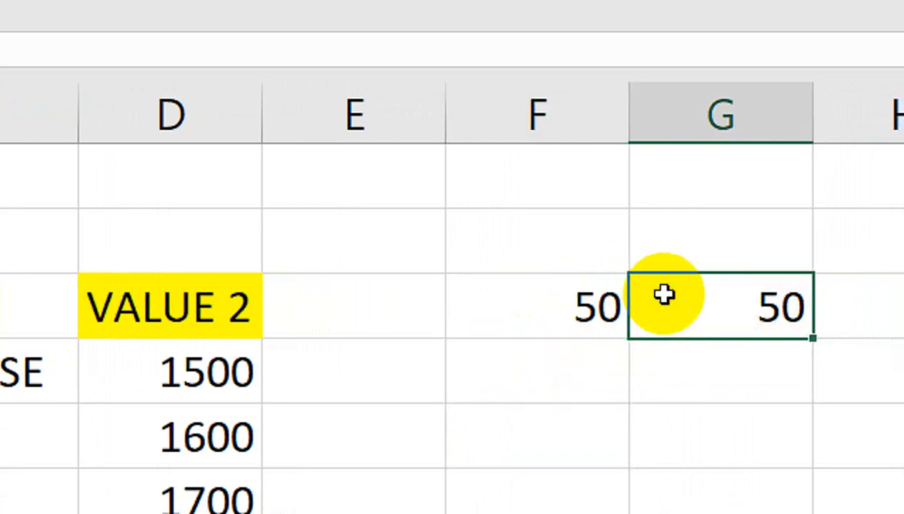
{"action": "key", "text": "Delete"}
{"action": "left_click", "coordinate": [511, 312]}
{"action": "key", "text": "Delete"}
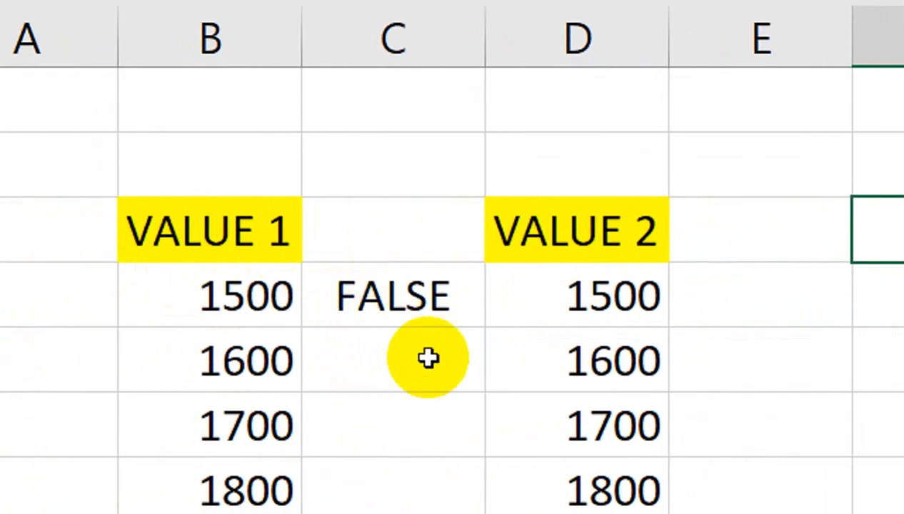
- Inspect the stored contents of D4 and B4, and clear the comparison formula from C4
{"action": "left_click", "coordinate": [556, 305]}
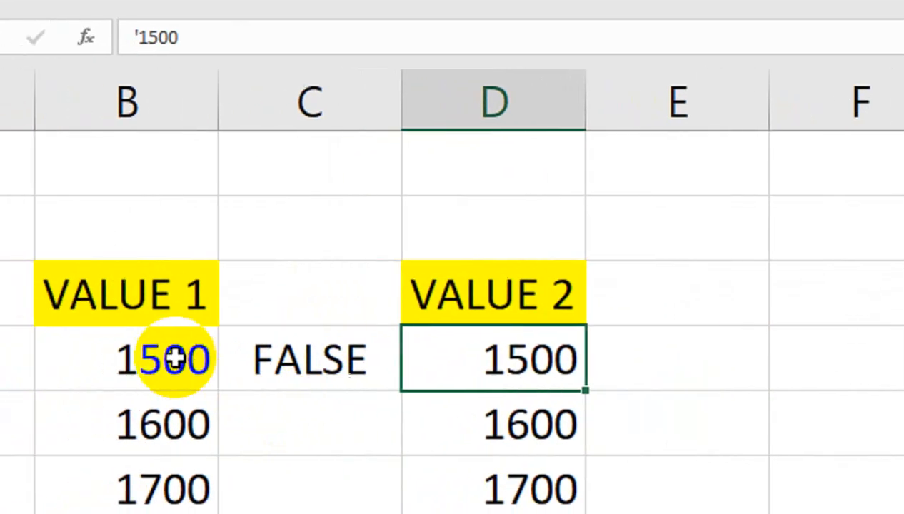
{"action": "left_click", "coordinate": [227, 357]}
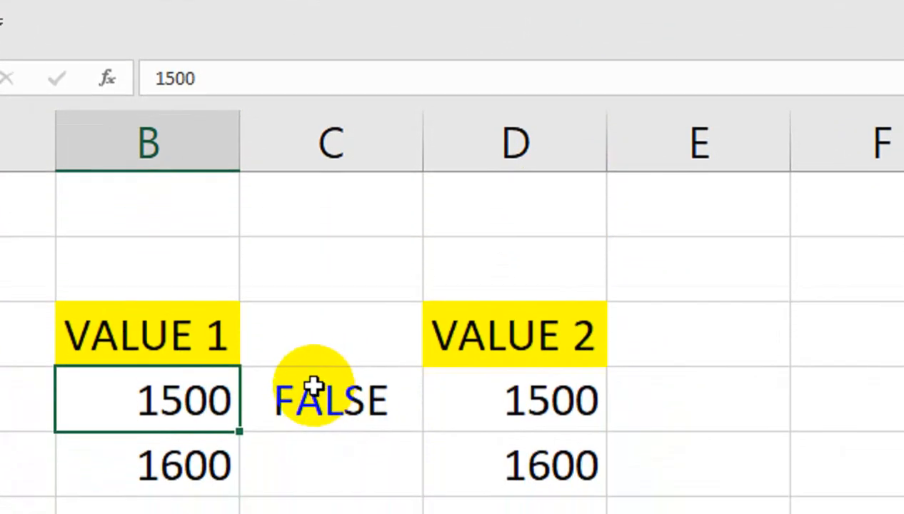
{"action": "left_click", "coordinate": [316, 393]}
{"action": "key", "text": "Delete"}
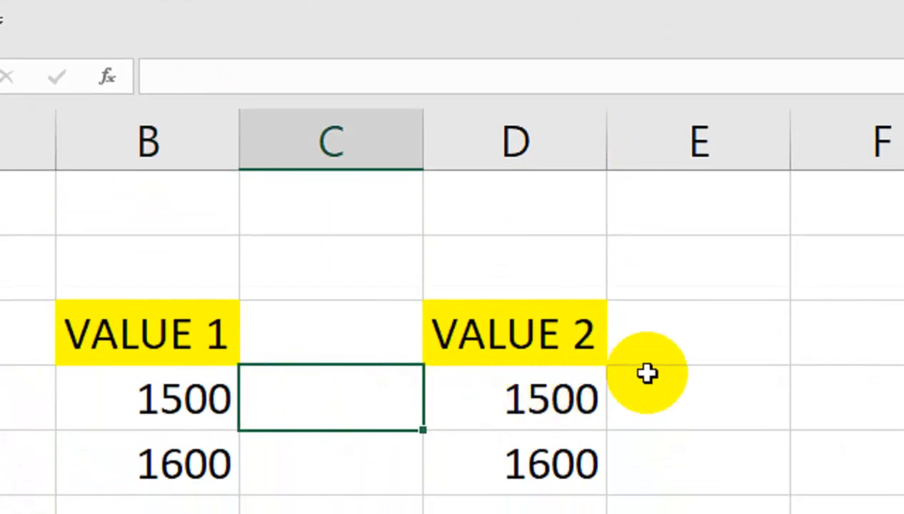
- Enter 500 in cell E2 as an example number, inspect it, and clear the cell again
{"action": "left_click", "coordinate": [654, 386]}
{"action": "left_click", "coordinate": [739, 276]}
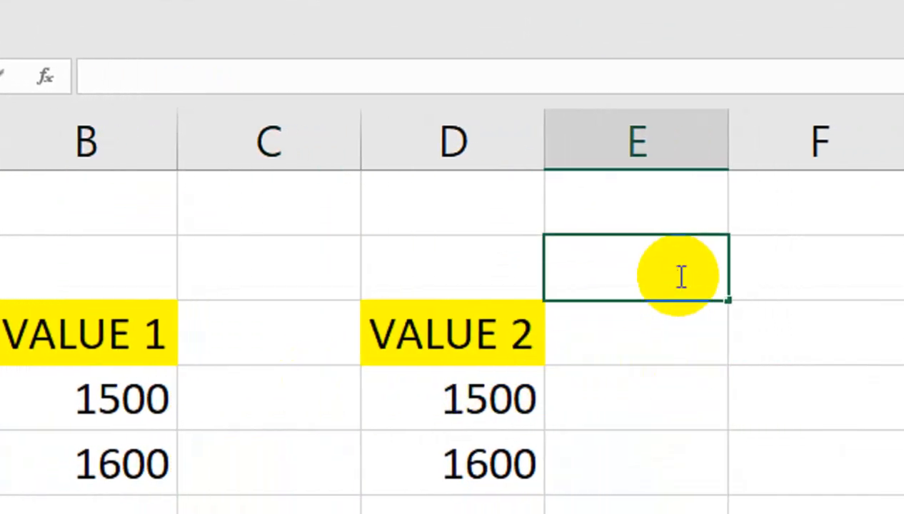
{"action": "type", "text": "500"}
{"action": "key", "text": "Return"}
{"action": "left_click", "coordinate": [680, 270]}
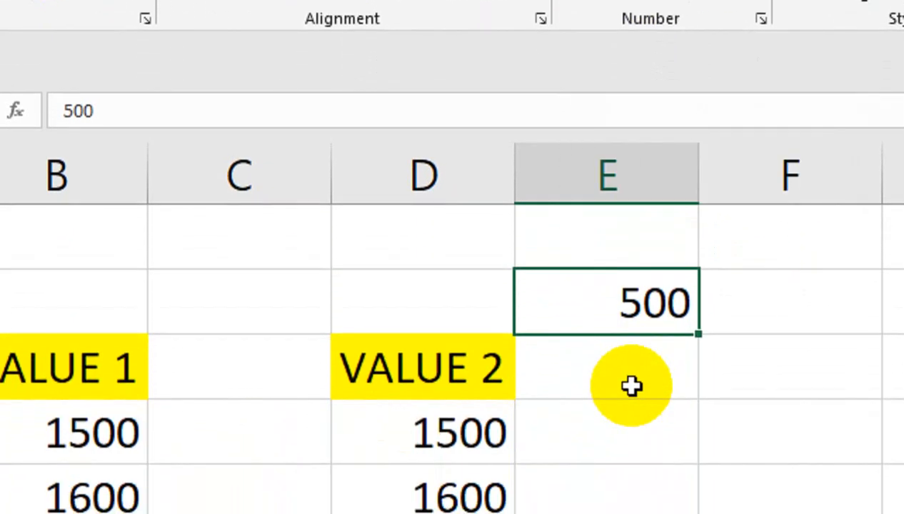
{"action": "key", "text": "Delete"}
{"action": "key", "text": "Return"}
{"action": "key", "text": "Return"}
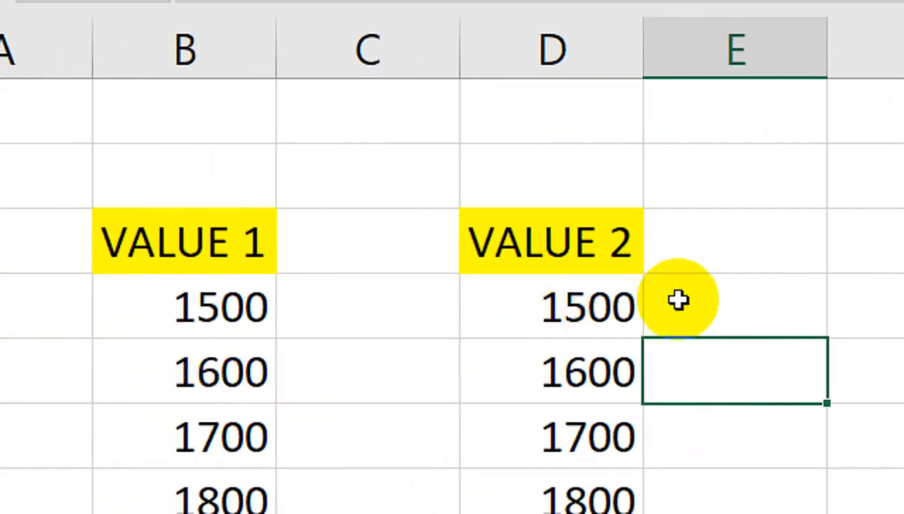
{"action": "left_click", "coordinate": [381, 329]}
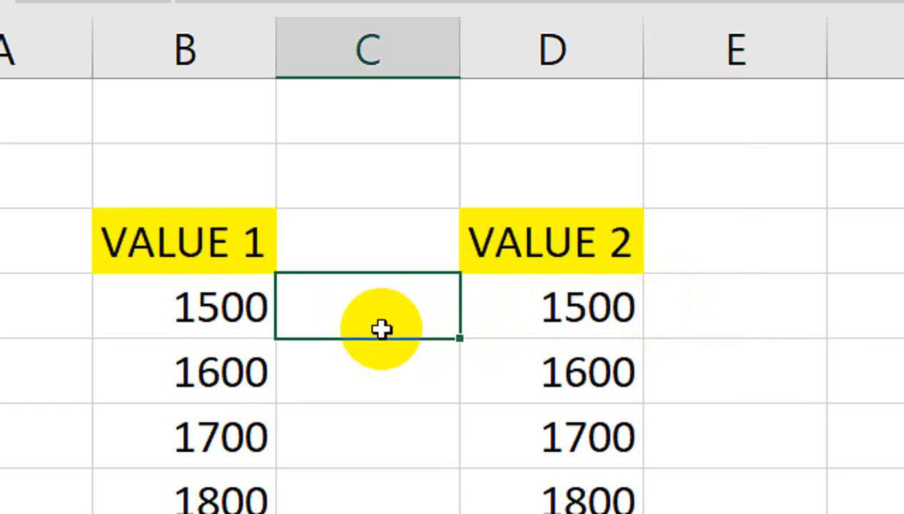
{"action": "type", "text": "=ISNJ"}
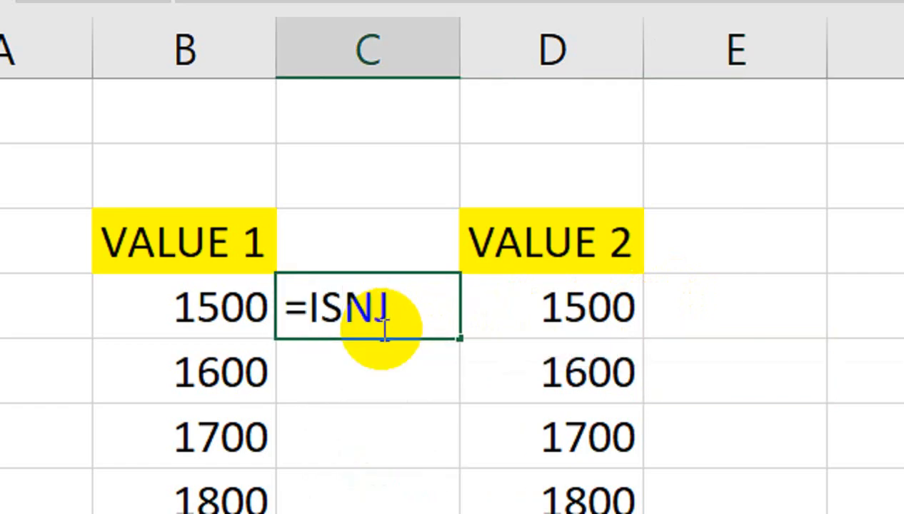
{"action": "key", "text": "BackSpace"}
{"action": "key", "text": "Down"}
{"action": "key", "text": "Down"}
{"action": "key", "text": "Escape"}
{"action": "key", "text": "Left"}
{"action": "key", "text": "Right"}
- Enter the formula =ISNUMBER(B4) in cell C4 to test whether the first VALUE 1 entry is numeric
{"action": "key", "text": "F2"}
{"action": "key", "text": "BackSpace"}
{"action": "key", "text": "BackSpace"}
{"action": "key", "text": "BackSpace"}
{"action": "type", "text": "i"}
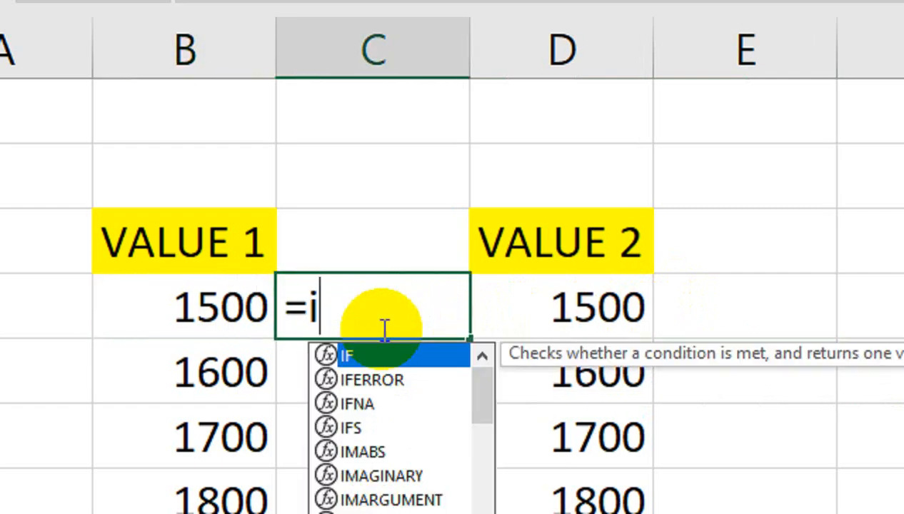
{"action": "type", "text": "sn"}
{"action": "key", "text": "Down"}
{"action": "key", "text": "Down"}
{"action": "key", "text": "Tab"}
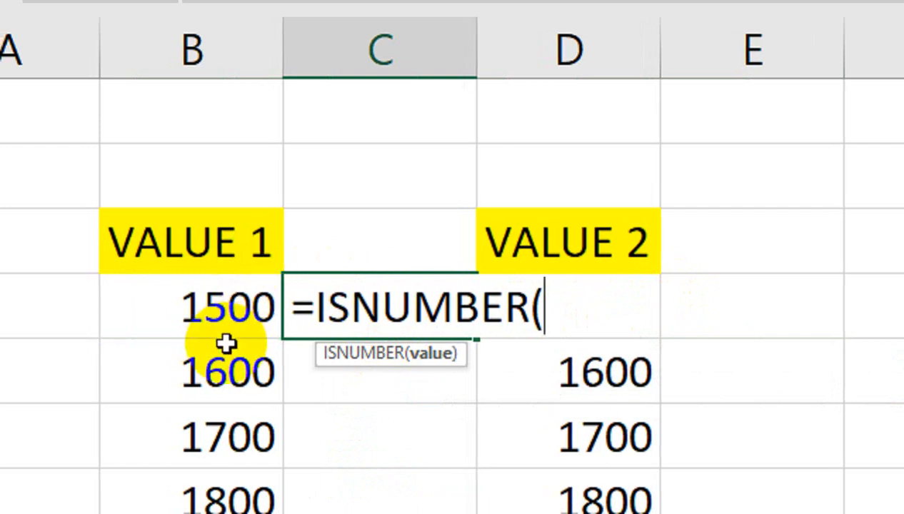
{"action": "left_click", "coordinate": [234, 307]}
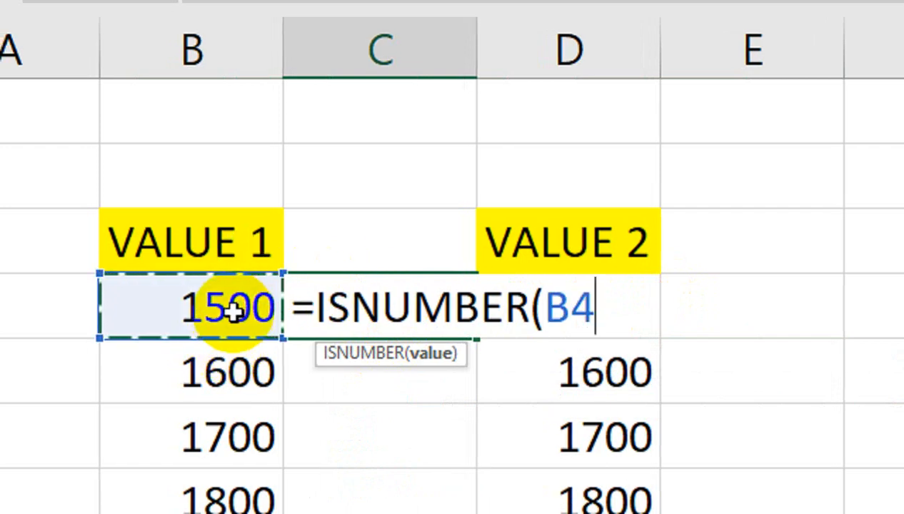
{"action": "type", "text": ")"}
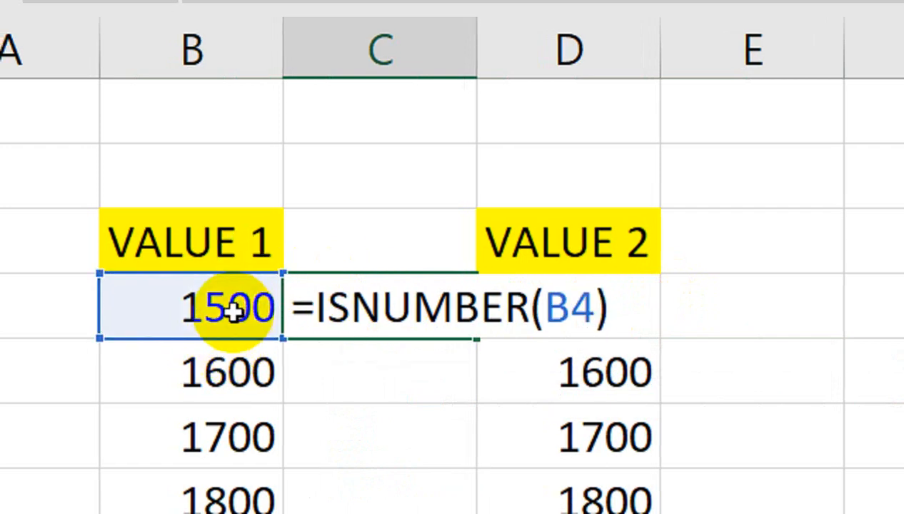
{"action": "key", "text": "Return"}
- Fill the ISNUMBER formula from C4 down to C7, alongside all VALUE 1 entries
{"action": "left_click", "coordinate": [434, 308]}
{"action": "left_click_drag", "start_coordinate": [470, 335], "coordinate": [471, 499]}
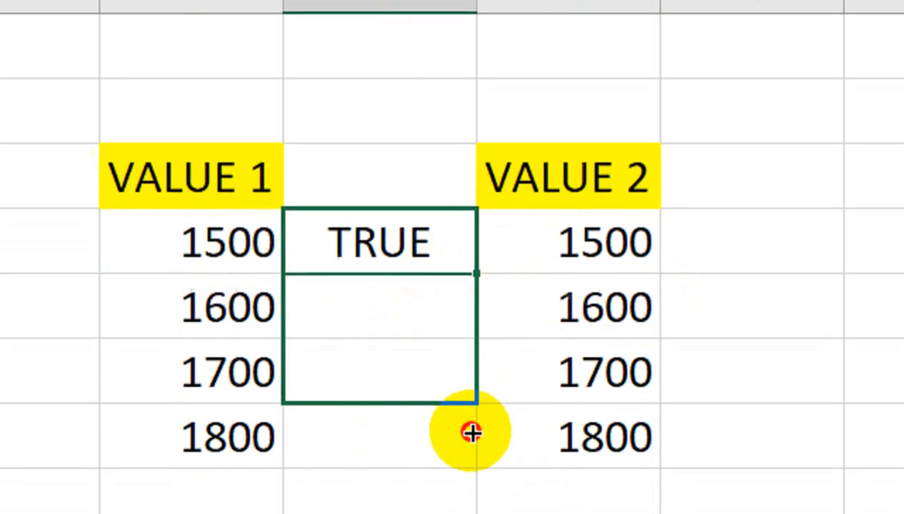
{"action": "left_click_drag", "start_coordinate": [472, 433], "coordinate": [474, 455]}
{"action": "left_click", "coordinate": [761, 245]}
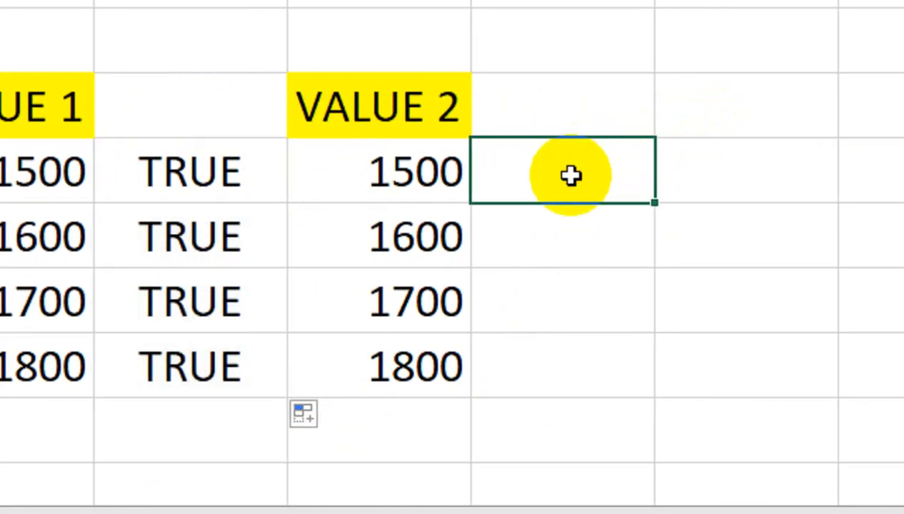
{"action": "type", "text": "isn"}
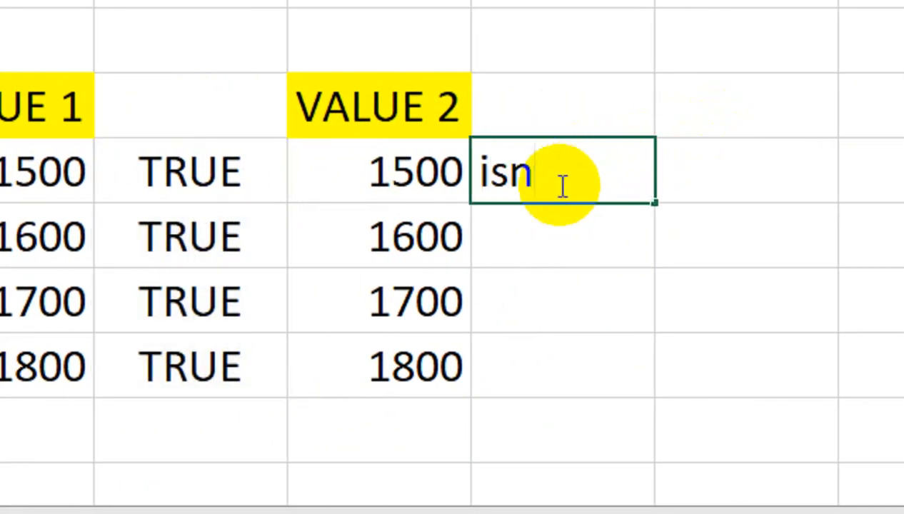
{"action": "key", "text": "BackSpace"}
{"action": "key", "text": "BackSpace"}
{"action": "key", "text": "BackSpace"}
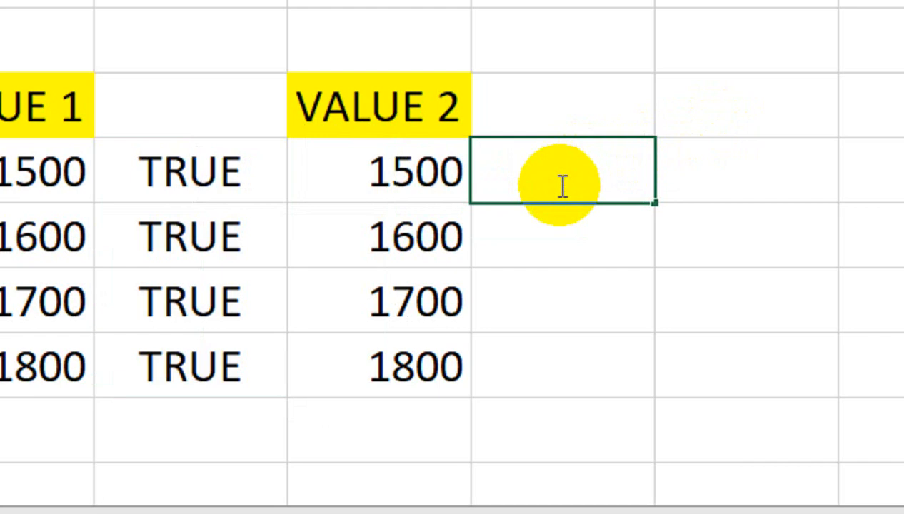
- Enter the formula =ISNUMBER(D4) in cell E4 to test whether the first VALUE 2 entry is numeric
{"action": "type", "text": "="}
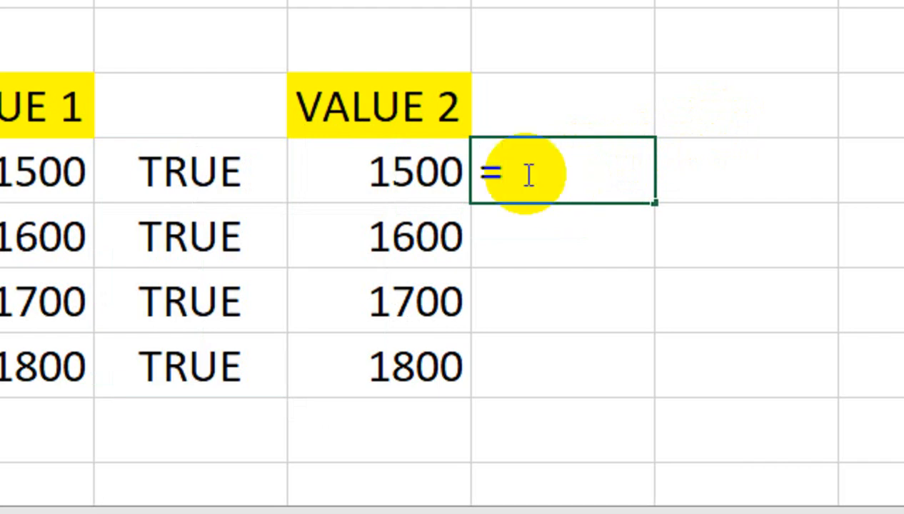
{"action": "type", "text": "isn"}
{"action": "key", "text": "Down"}
{"action": "key", "text": "Down"}
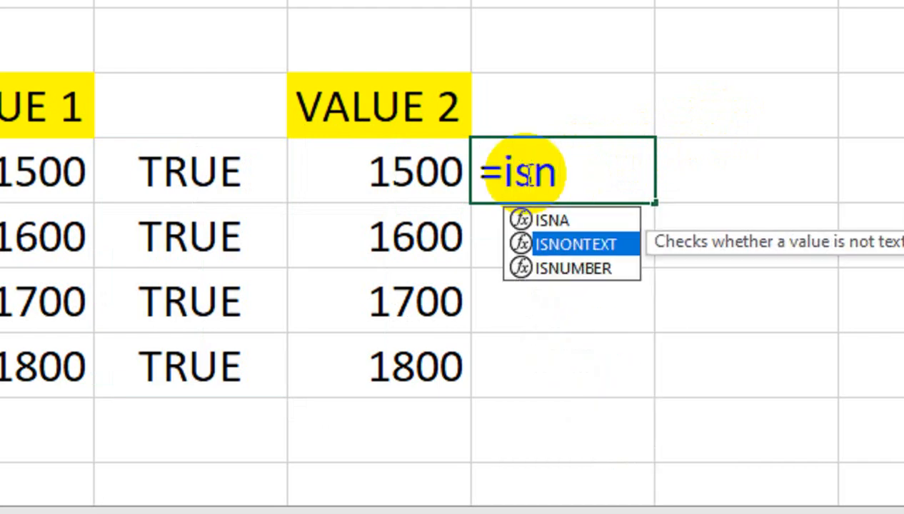
{"action": "key", "text": "Tab"}
{"action": "left_click", "coordinate": [435, 179]}
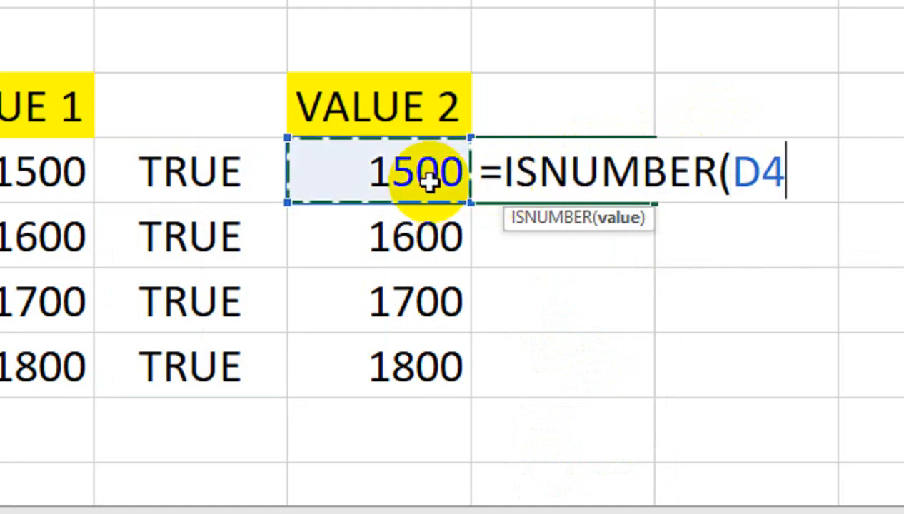
{"action": "type", "text": ")"}
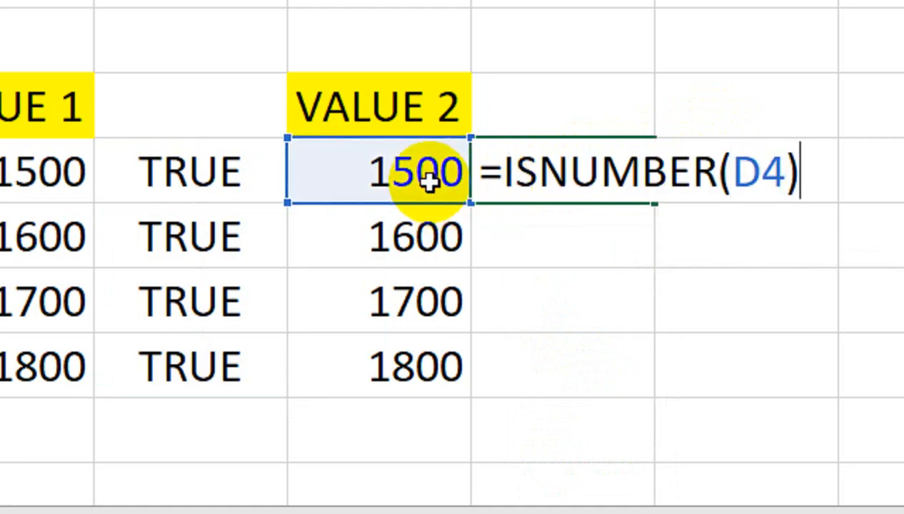
{"action": "key", "text": "Return"}
{"action": "left_click", "coordinate": [575, 151]}
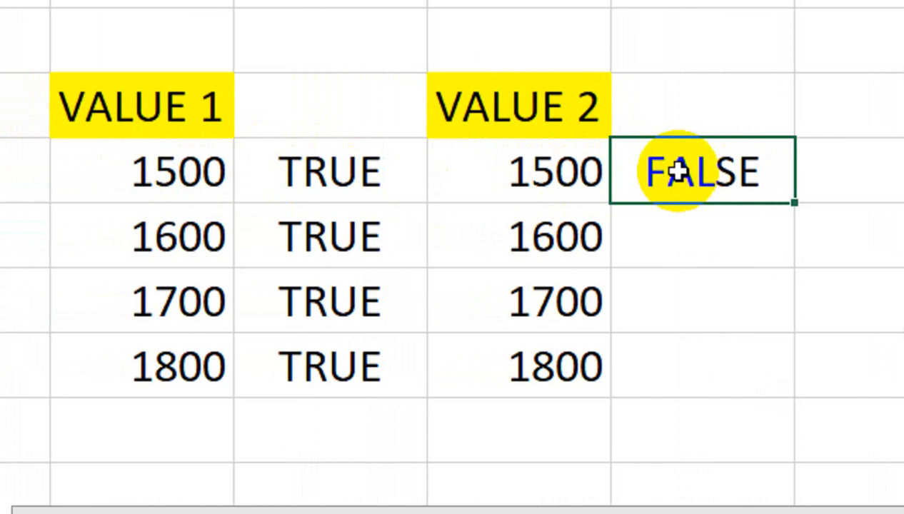
- Clear the ISNUMBER test beside the first VALUE 2 entry in cell E4
{"action": "key", "text": "Delete"}
{"action": "left_click", "coordinate": [584, 175]}
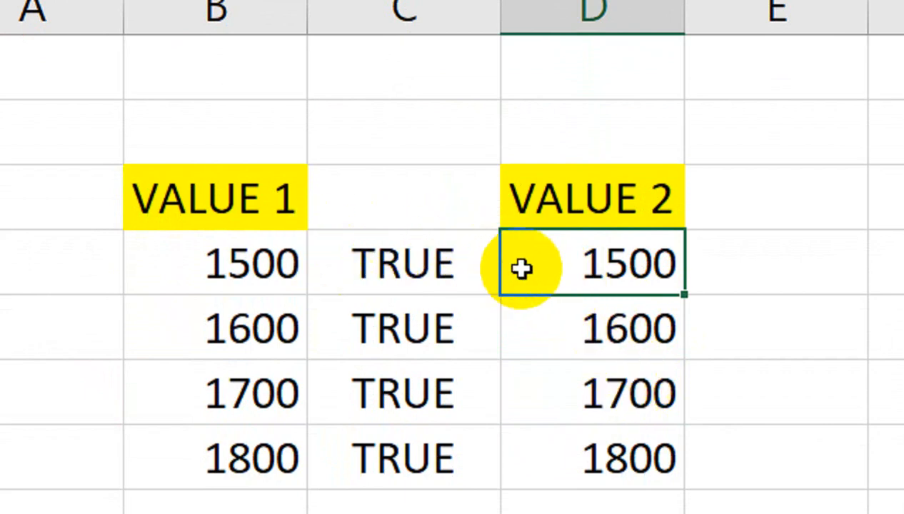
{"action": "left_click", "coordinate": [235, 234]}
{"action": "left_click", "coordinate": [591, 248]}
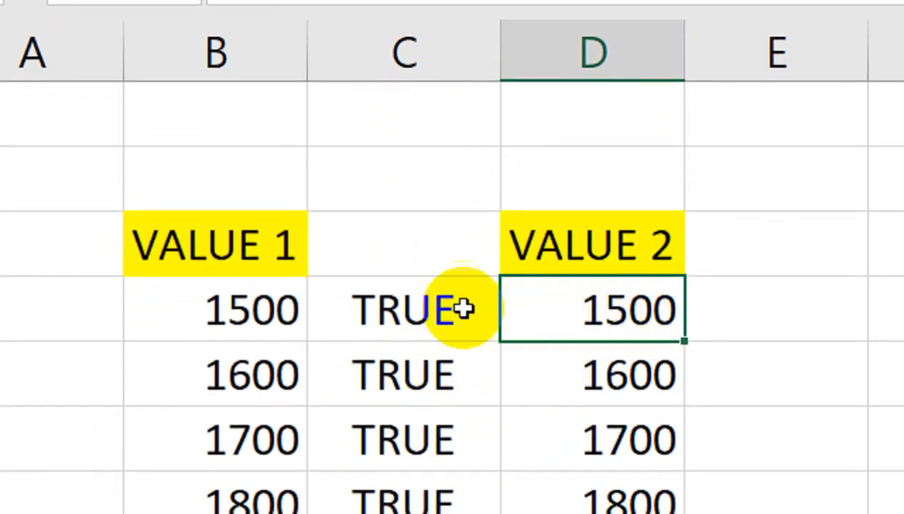
- Clear the ISNUMBER formulas from cells C4 to C7, between the two value columns
{"action": "left_click_drag", "start_coordinate": [422, 323], "coordinate": [422, 513]}
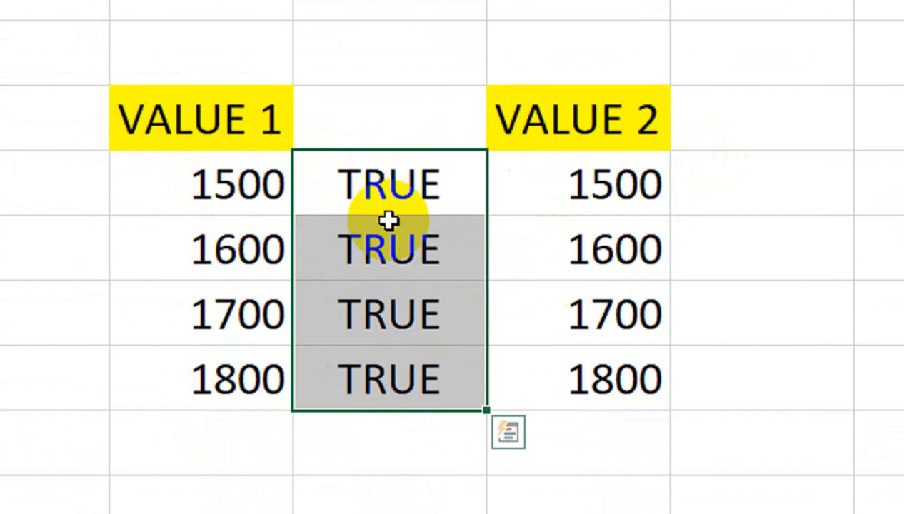
{"action": "key", "text": "ctrl+q"}
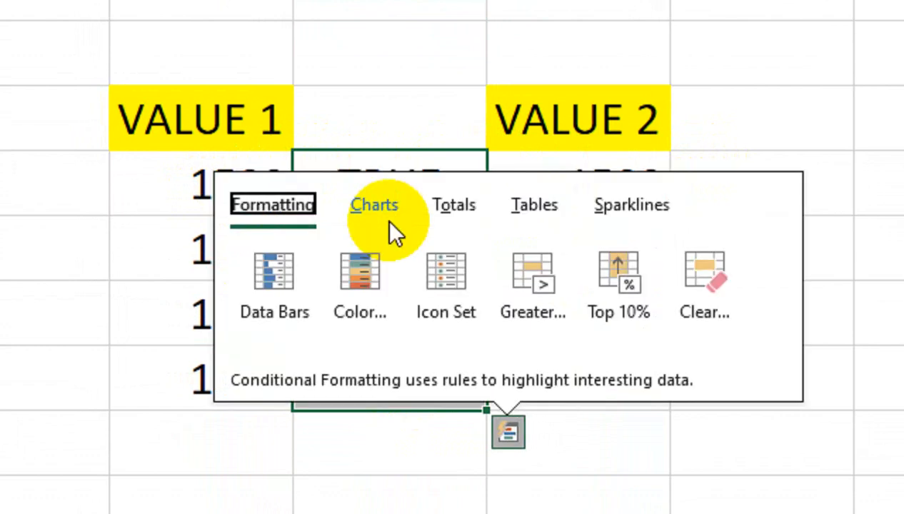
{"action": "left_click", "coordinate": [416, 158]}
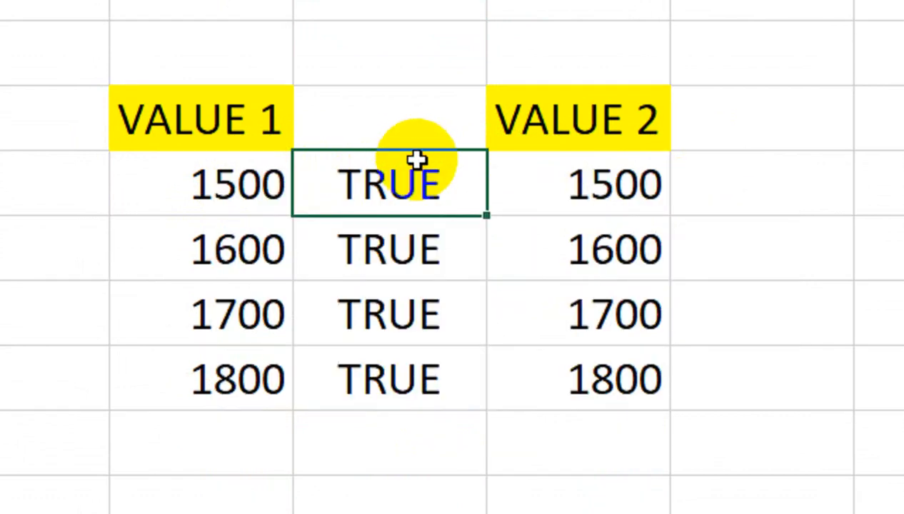
{"action": "key", "text": "ctrl+shift+Down"}
{"action": "key", "text": "Delete"}
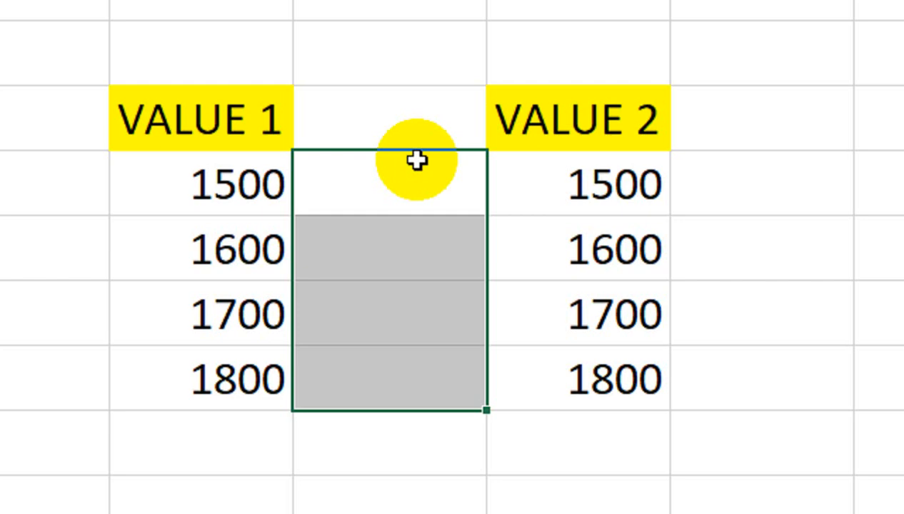
{"action": "double_click", "coordinate": [402, 200]}
{"action": "left_click", "coordinate": [338, 254]}
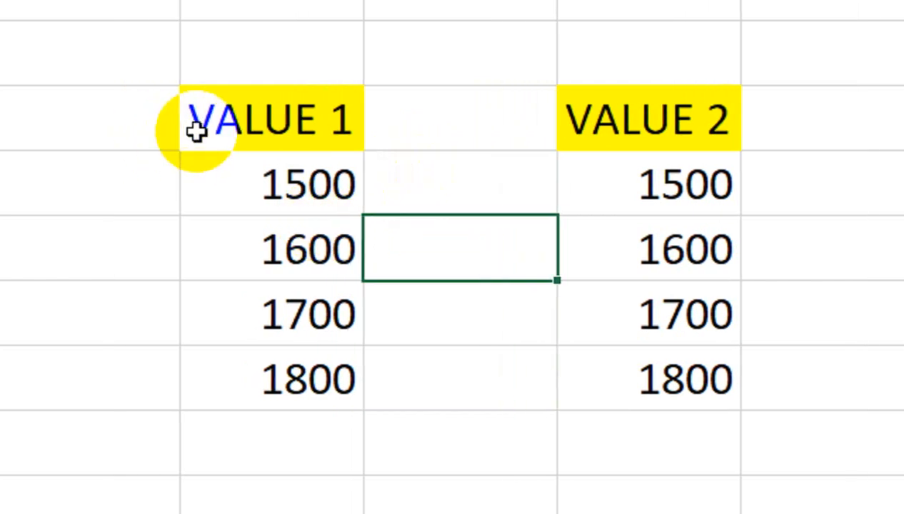
- Enter the formula =TEXT(B4,"0") in cell C4 to convert the first VALUE 1 entry to text
{"action": "left_click", "coordinate": [269, 185]}
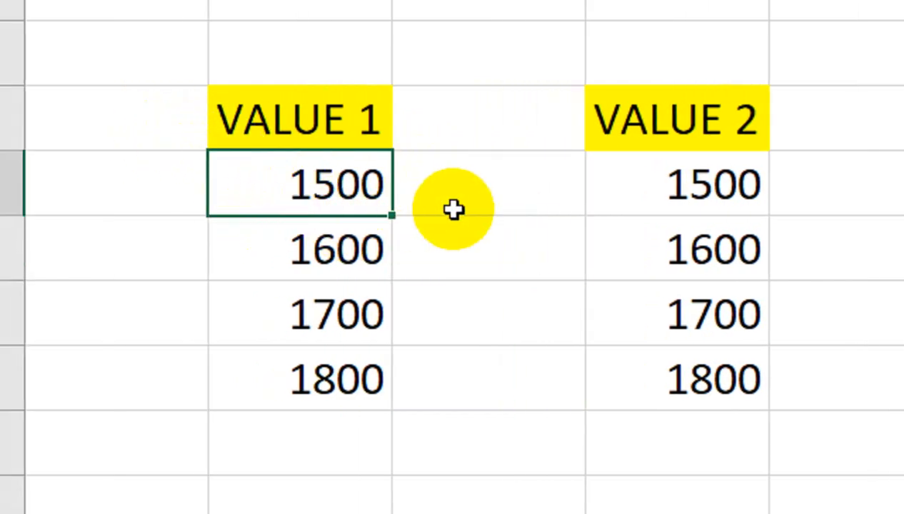
{"action": "left_click", "coordinate": [454, 208]}
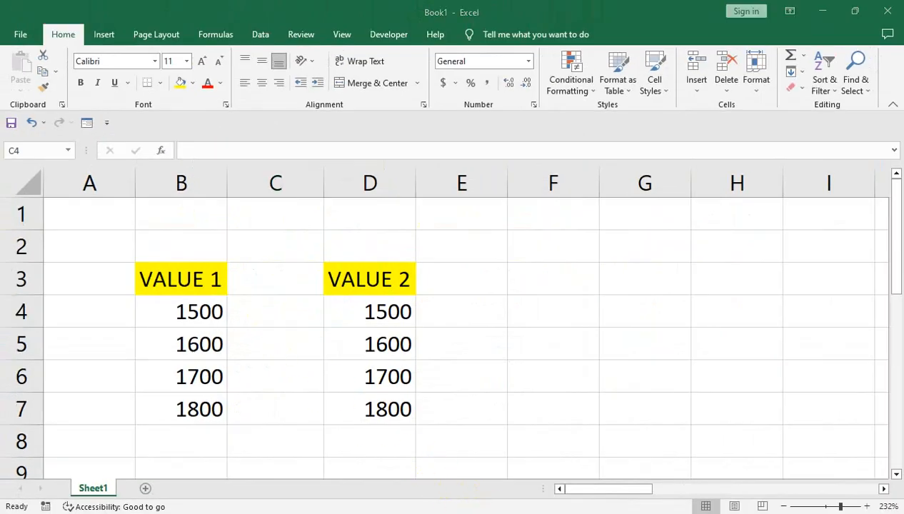
{"action": "type", "text": "="}
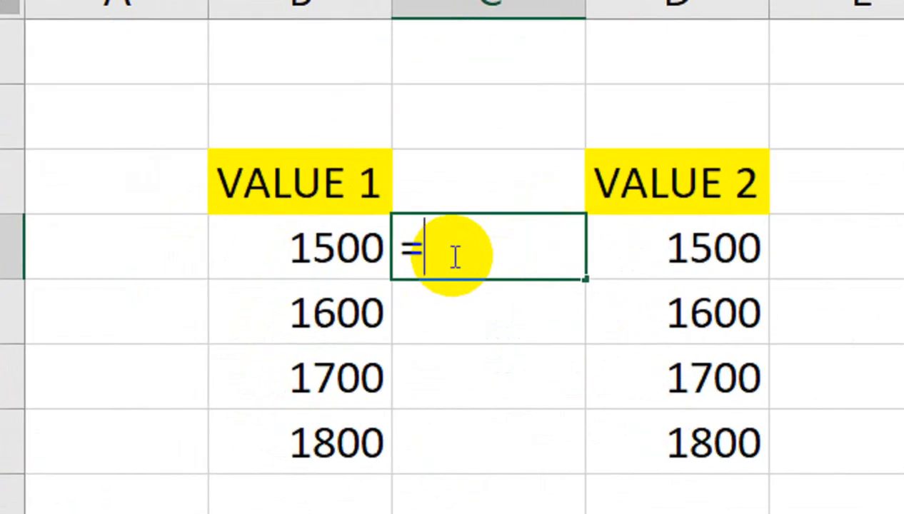
{"action": "type", "text": "tex"}
{"action": "key", "text": "Tab"}
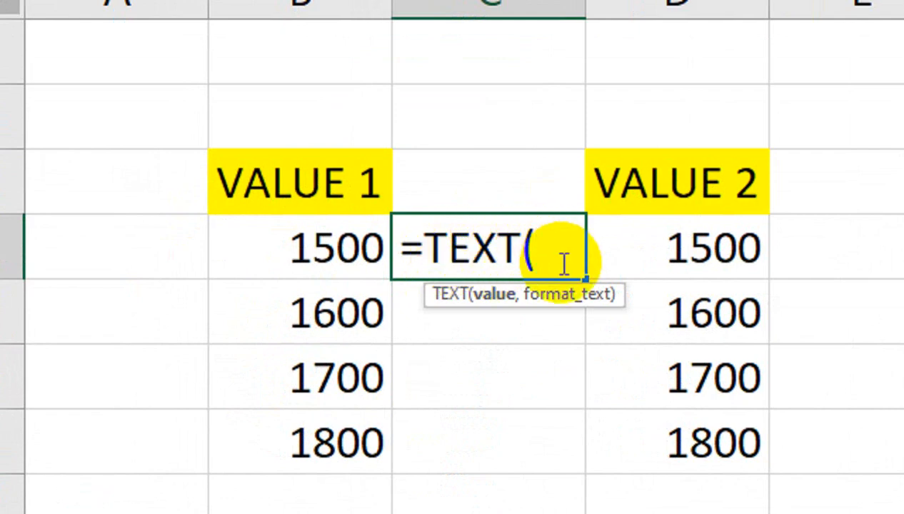
{"action": "left_click", "coordinate": [375, 250]}
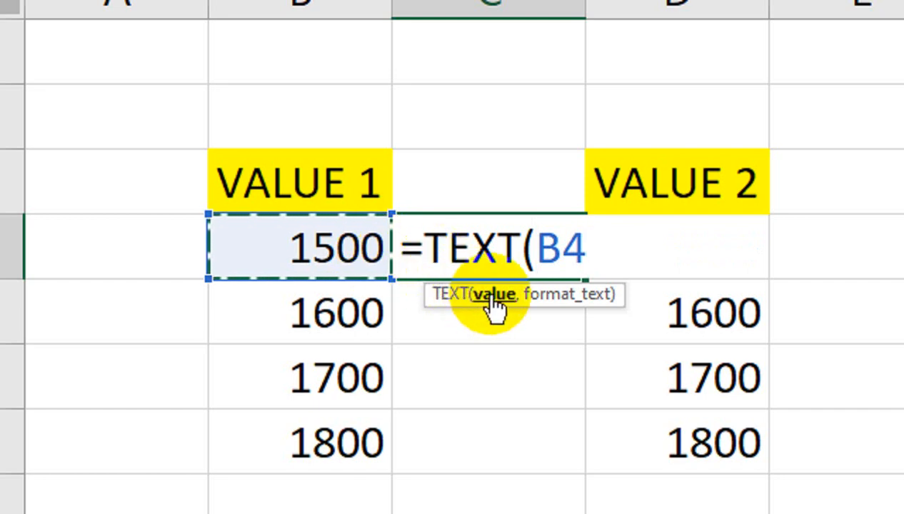
{"action": "type", "text": ","}
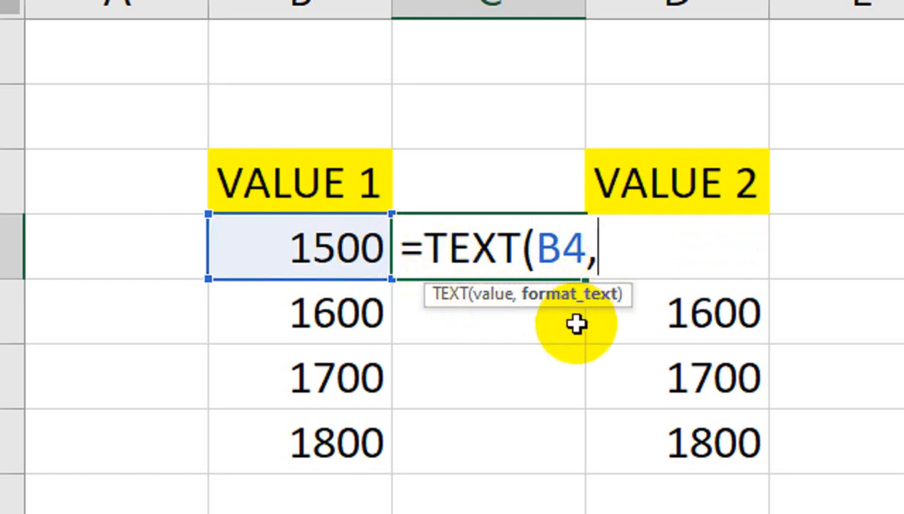
{"action": "type", "text": "\""}
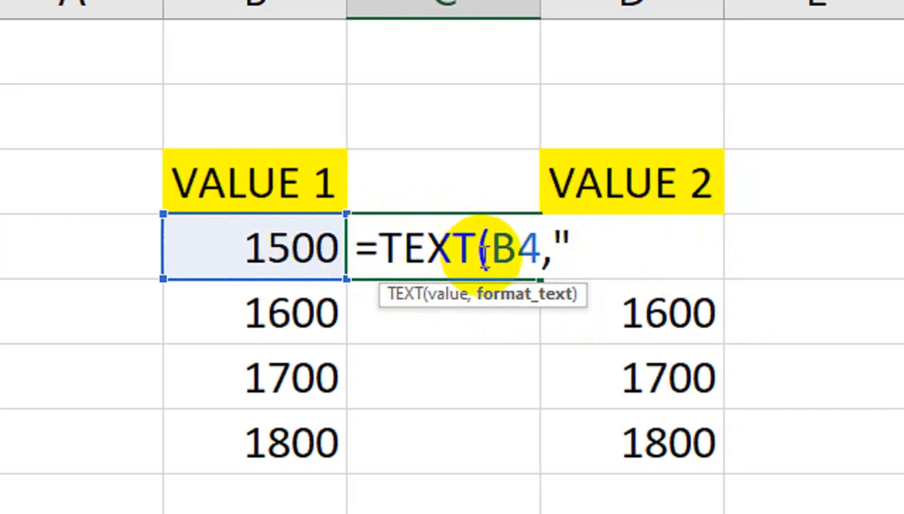
{"action": "type", "text": "0"}
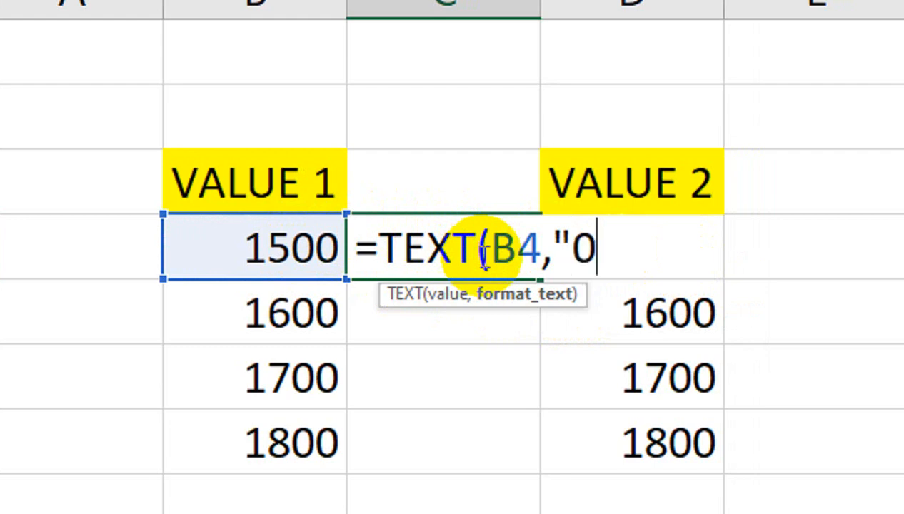
{"action": "type", "text": "\")"}
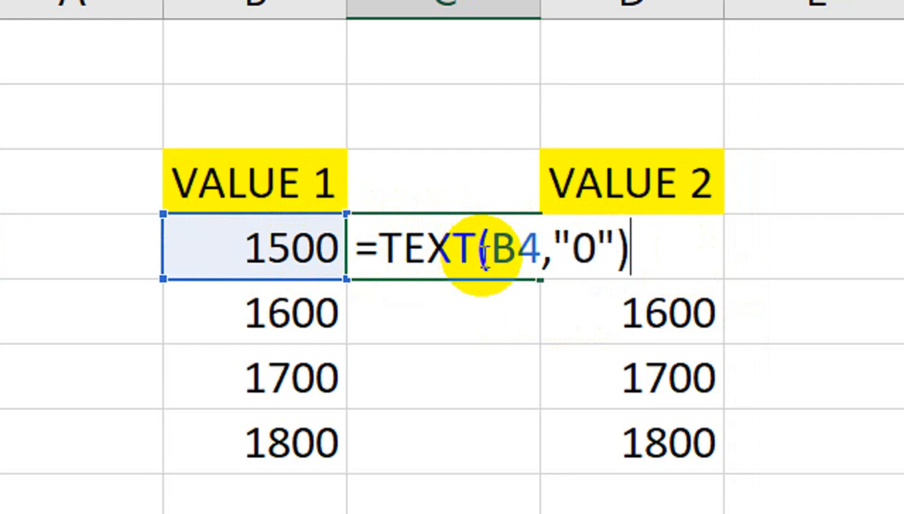
{"action": "key", "text": "Return"}
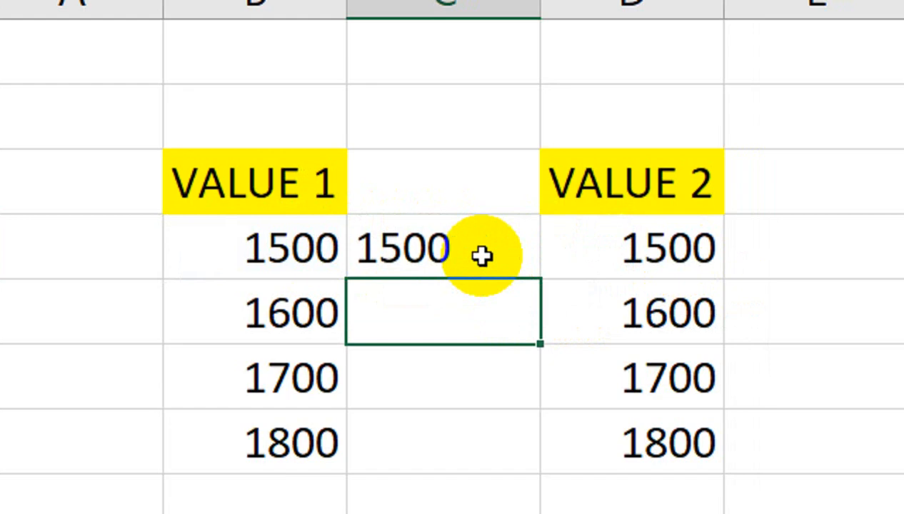
- Fill the TEXT formula from C4 down to C7 to convert all VALUE 1 entries
{"action": "left_click", "coordinate": [482, 256]}
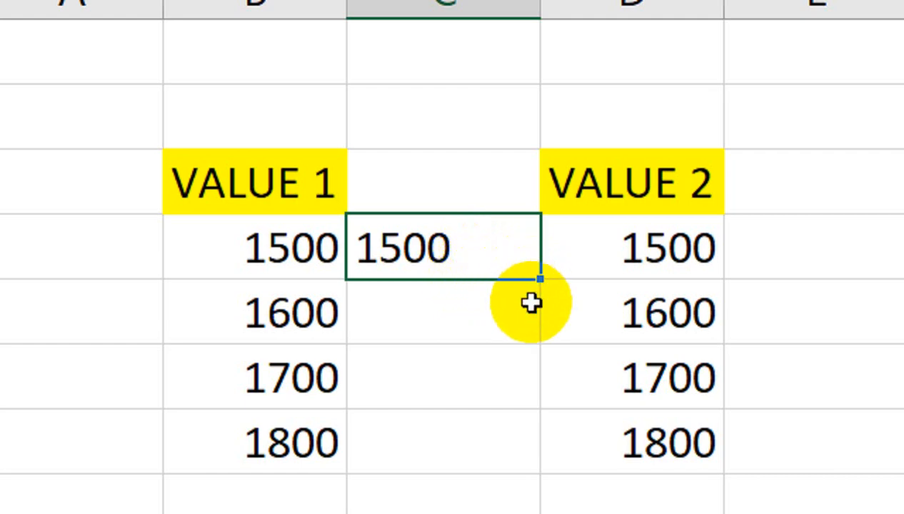
{"action": "left_click_drag", "start_coordinate": [541, 280], "coordinate": [522, 438]}
{"action": "left_click", "coordinate": [484, 228]}
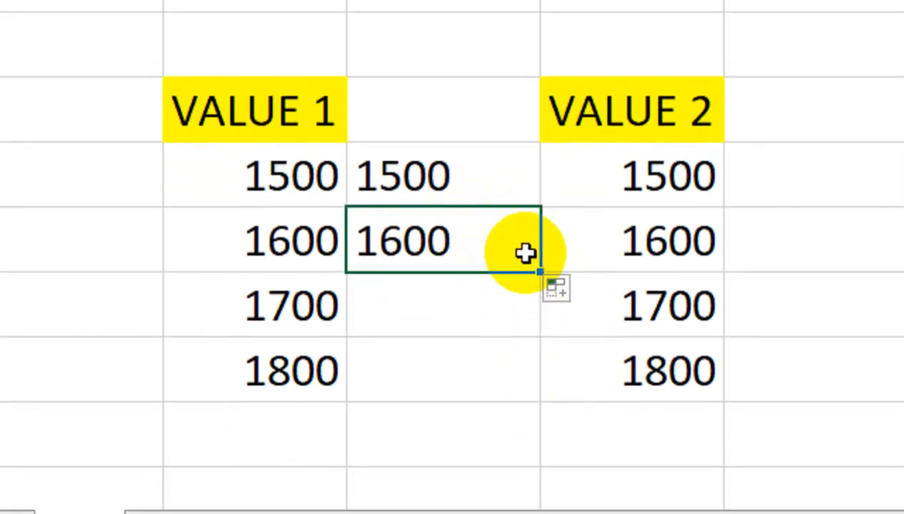
{"action": "left_click_drag", "start_coordinate": [543, 273], "coordinate": [516, 386]}
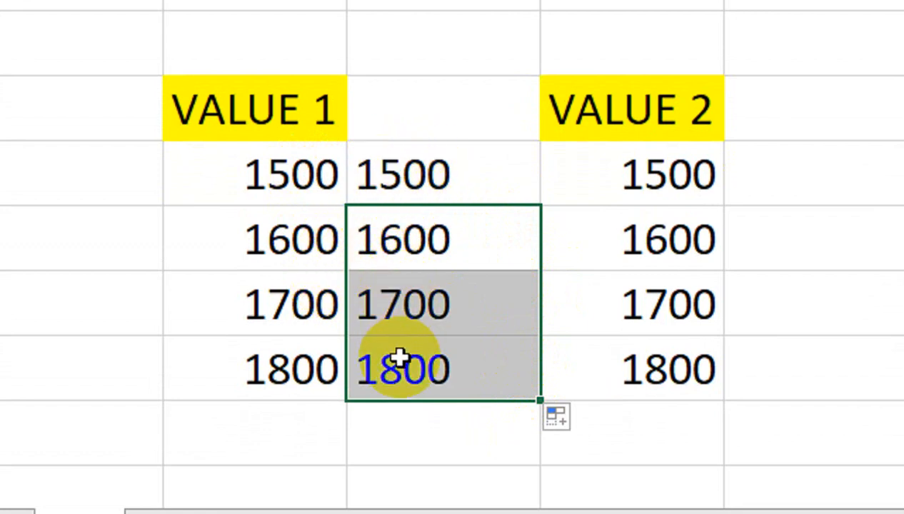
{"action": "left_click", "coordinate": [610, 192]}
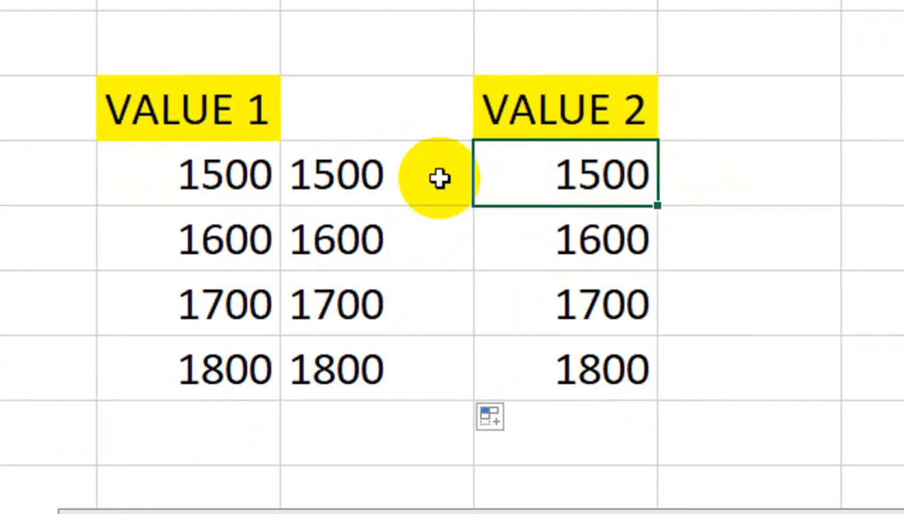
- Enter the formula =C4=D4 in cell E4 to compare the converted entry with the first VALUE 2 entry
{"action": "left_click", "coordinate": [687, 180]}
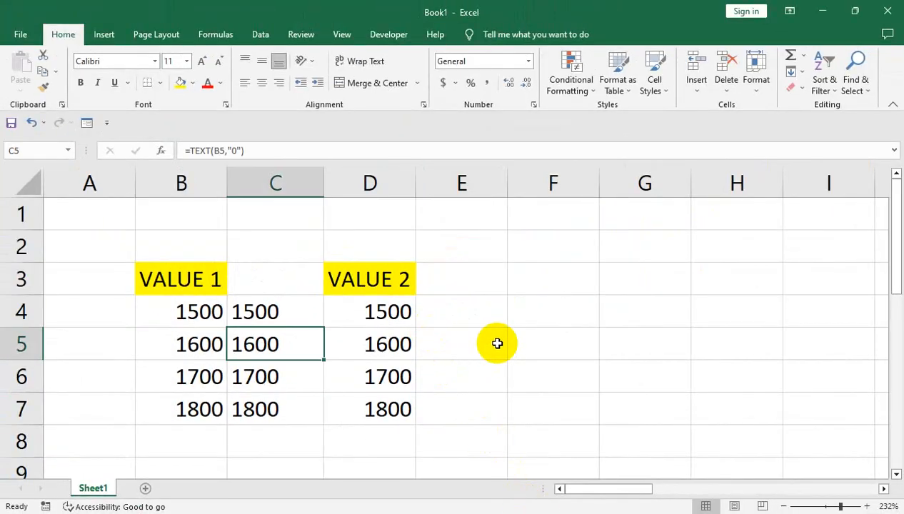
{"action": "left_click", "coordinate": [512, 325]}
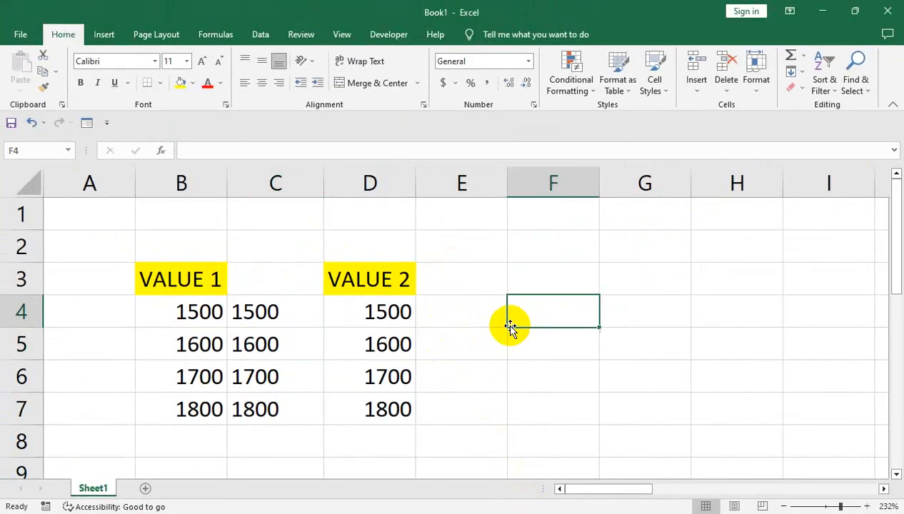
{"action": "left_click", "coordinate": [447, 308]}
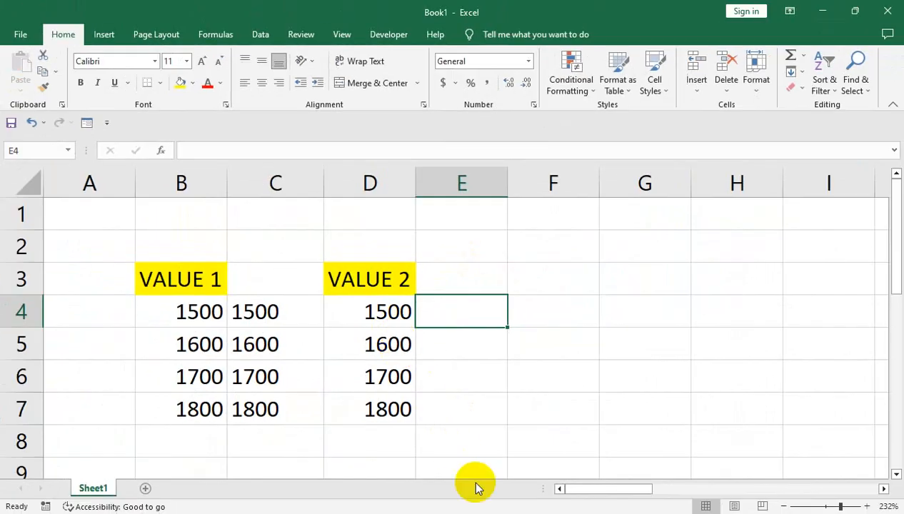
{"action": "type", "text": "=C4="}
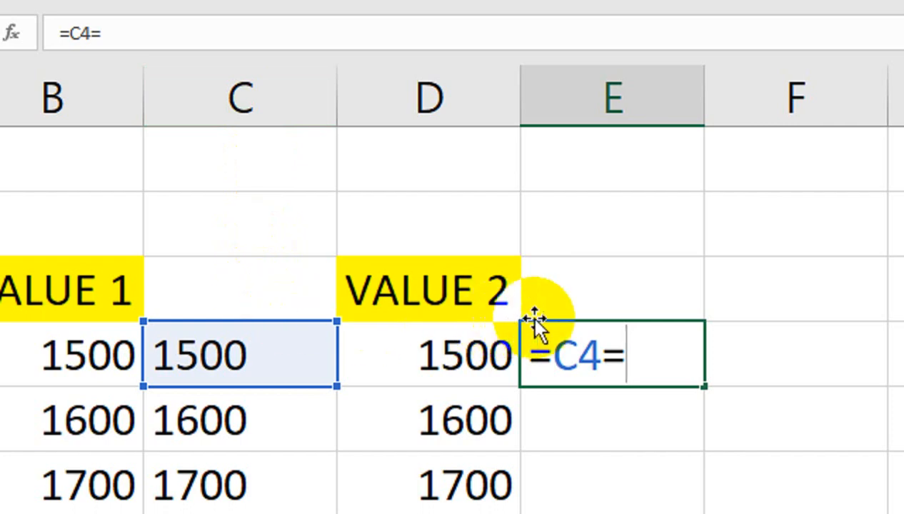
{"action": "left_click", "coordinate": [510, 357]}
{"action": "key", "text": "Return"}
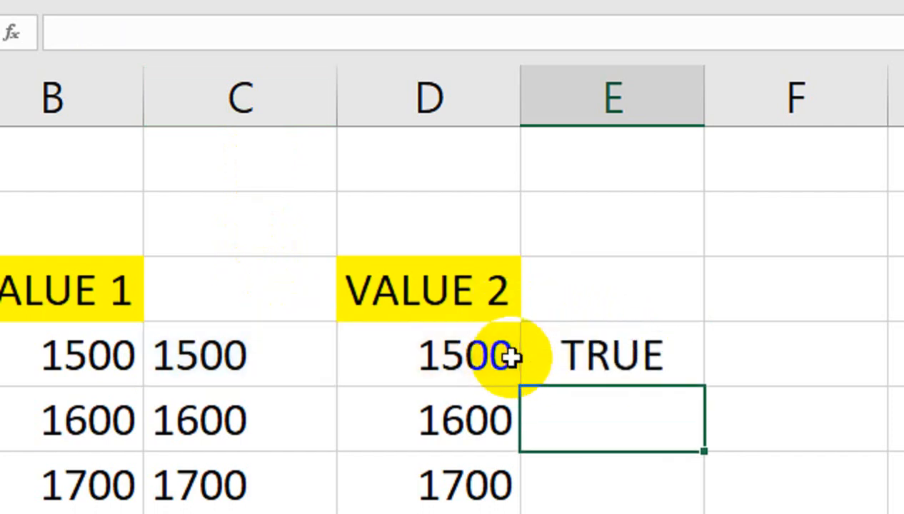
- Change the formula in E4 to =C4+D4 to test adding the two text entries, and clear the cell again
{"action": "left_click", "coordinate": [616, 326]}
{"action": "left_click", "coordinate": [616, 306]}
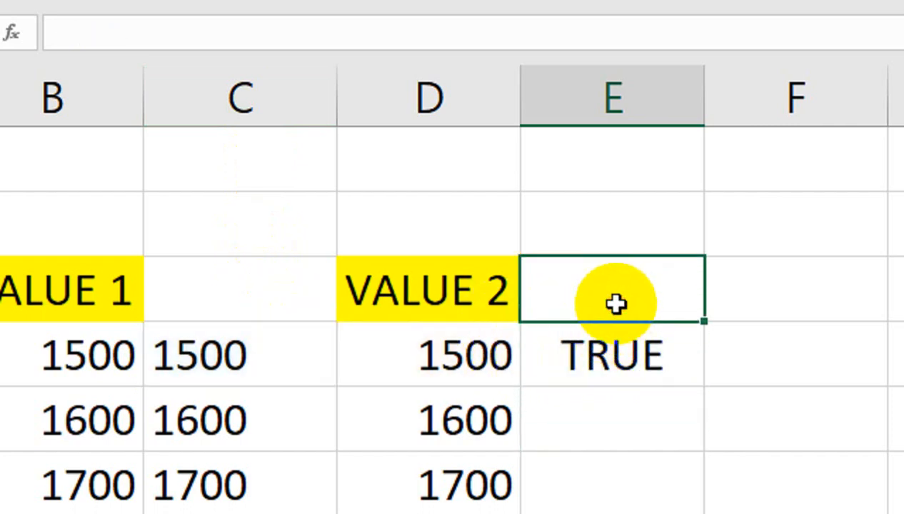
{"action": "double_click", "coordinate": [614, 346]}
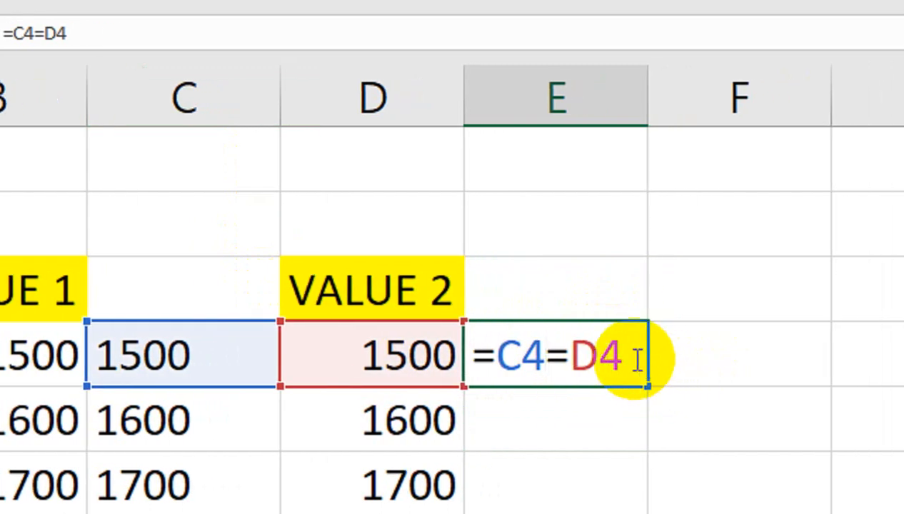
{"action": "left_click", "coordinate": [579, 357]}
{"action": "key", "text": "BackSpace"}
{"action": "type", "text": "+"}
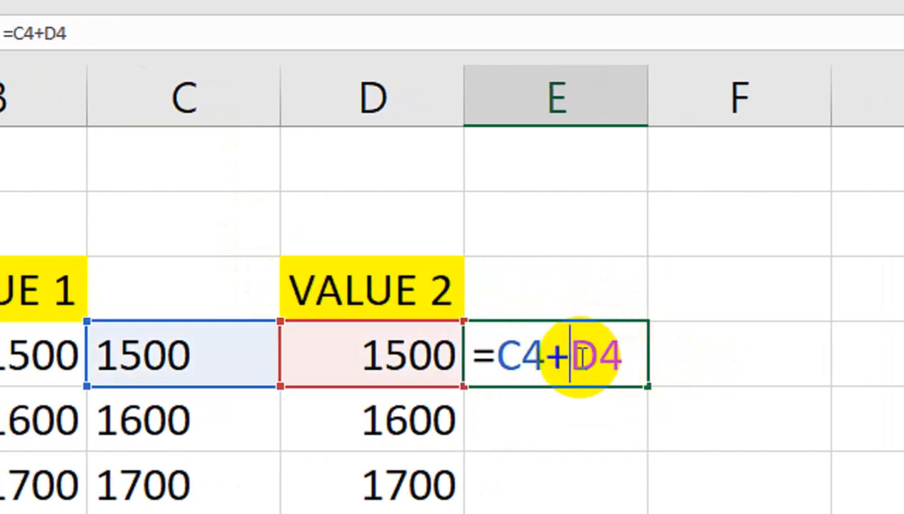
{"action": "key", "text": "Return"}
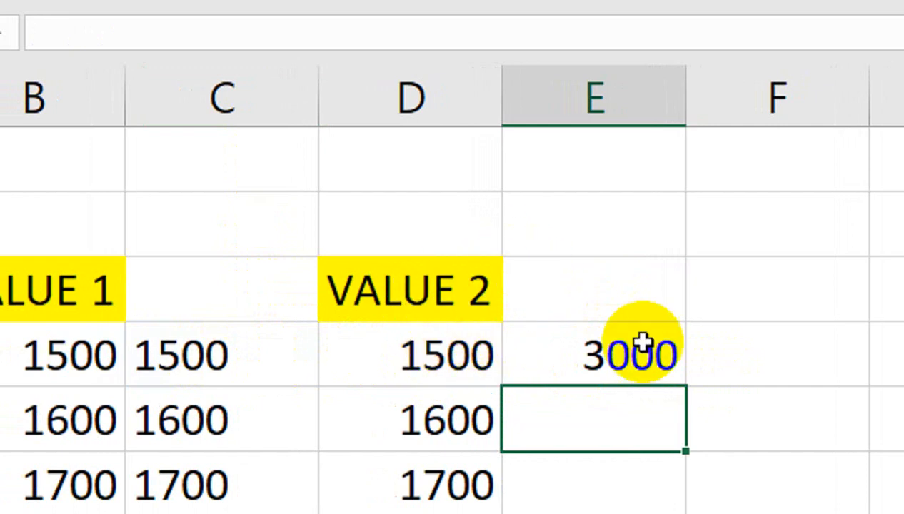
{"action": "left_click", "coordinate": [620, 370]}
{"action": "key", "text": "Delete"}
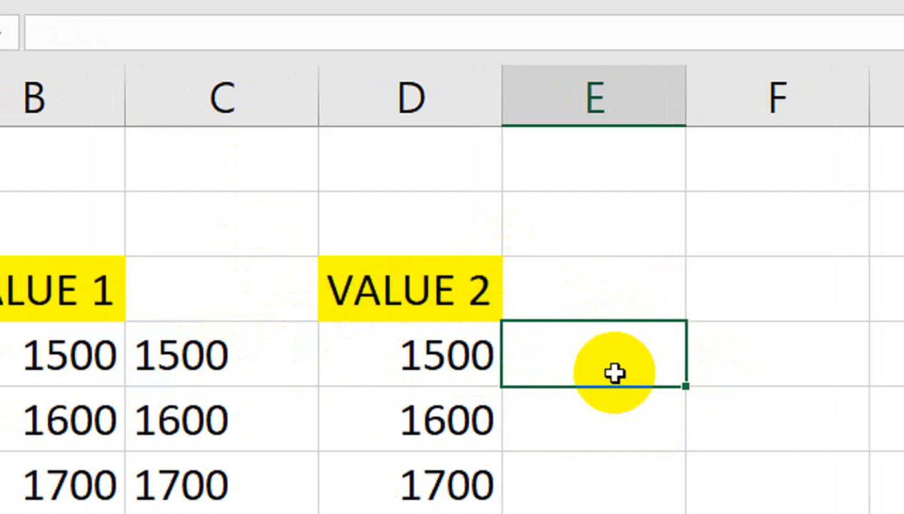
- Enter the formula =ISTEXT(D4) in cell E4 to test whether the first VALUE 2 entry is text
{"action": "type", "text": "="}
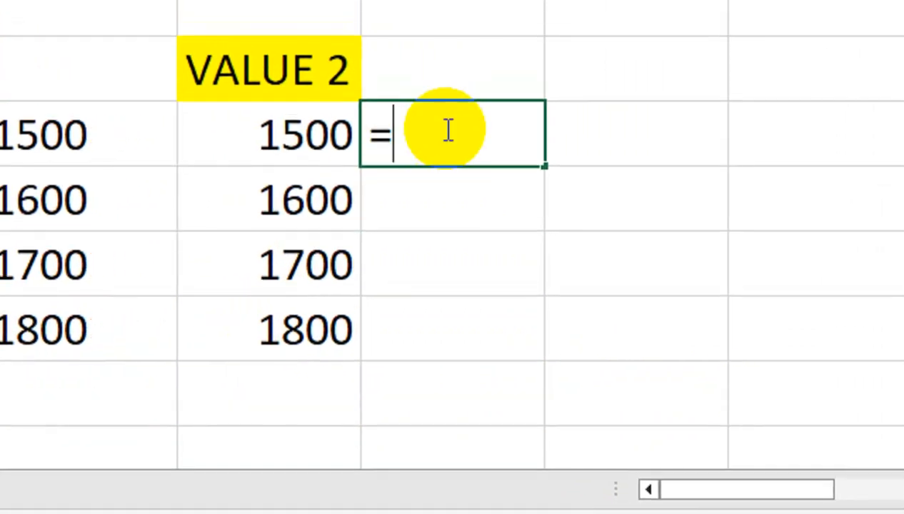
{"action": "type", "text": "ist"}
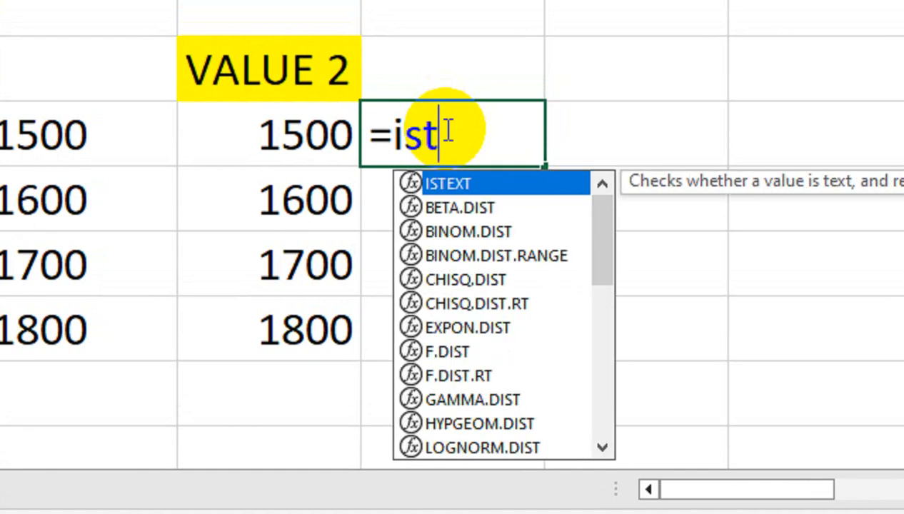
{"action": "type", "text": "e"}
{"action": "key", "text": "Tab"}
{"action": "key", "text": "Left"}
{"action": "type", "text": ")"}
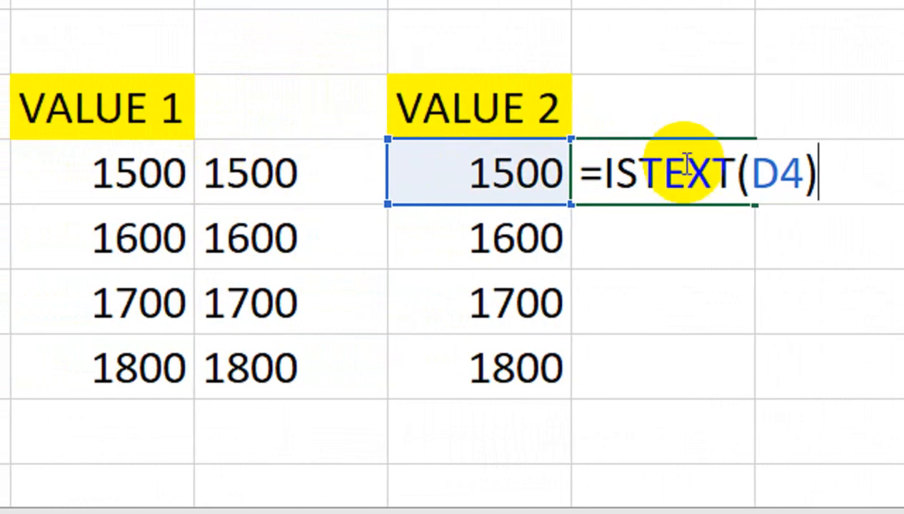
{"action": "key", "text": "Return"}
{"action": "left_click", "coordinate": [606, 172]}
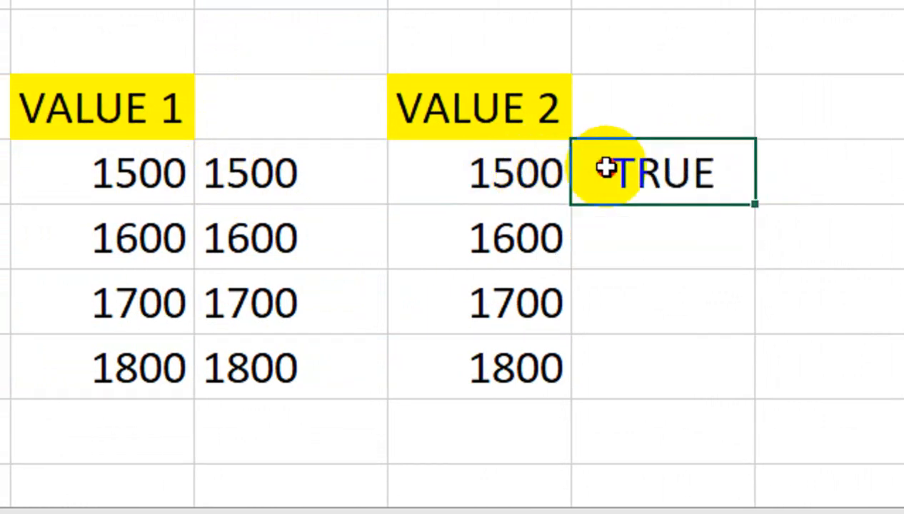
- Change the formula in E4 to =ISTEXT(C4) to test whether the converted VALUE 1 entry is text
{"action": "double_click", "coordinate": [634, 172]}
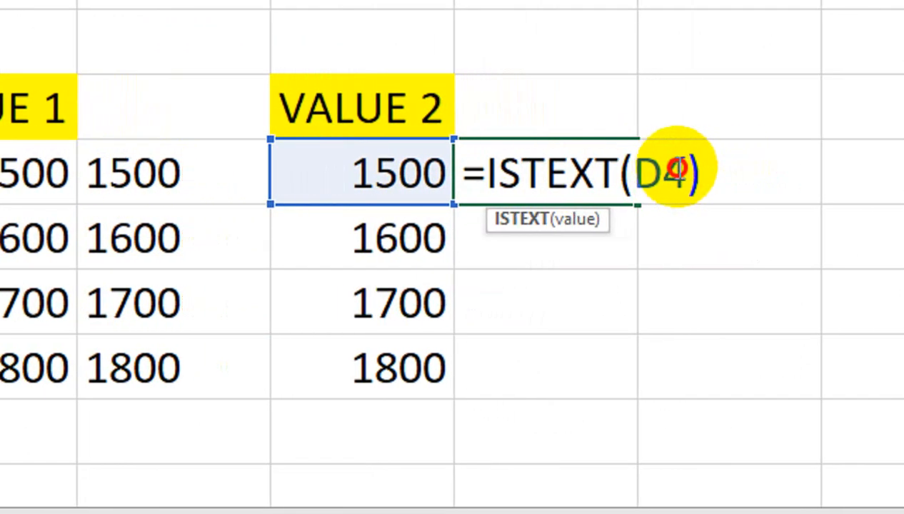
{"action": "double_click", "coordinate": [643, 171]}
{"action": "left_click", "coordinate": [251, 150]}
{"action": "key", "text": "Return"}
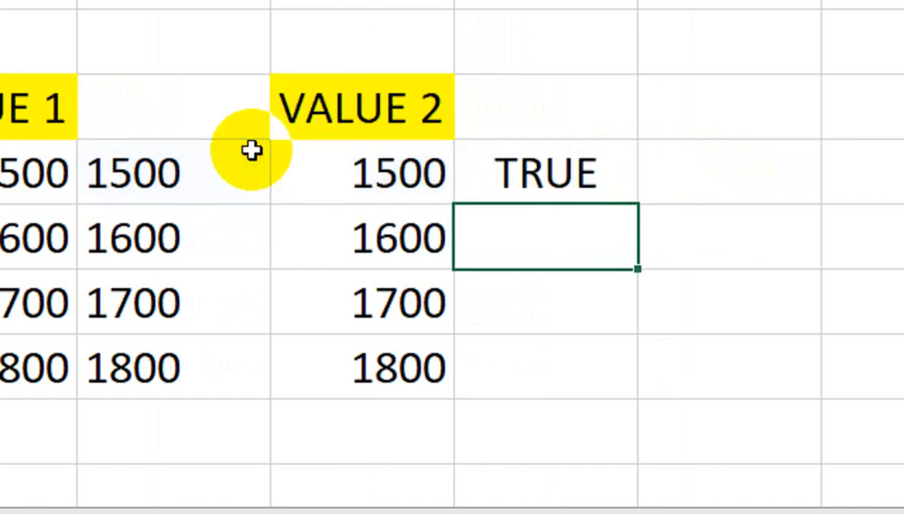
- Change the formula in E4 to =ISTEXT(B4) to test the original VALUE 1 entry, and clear the cell again
{"action": "double_click", "coordinate": [620, 182]}
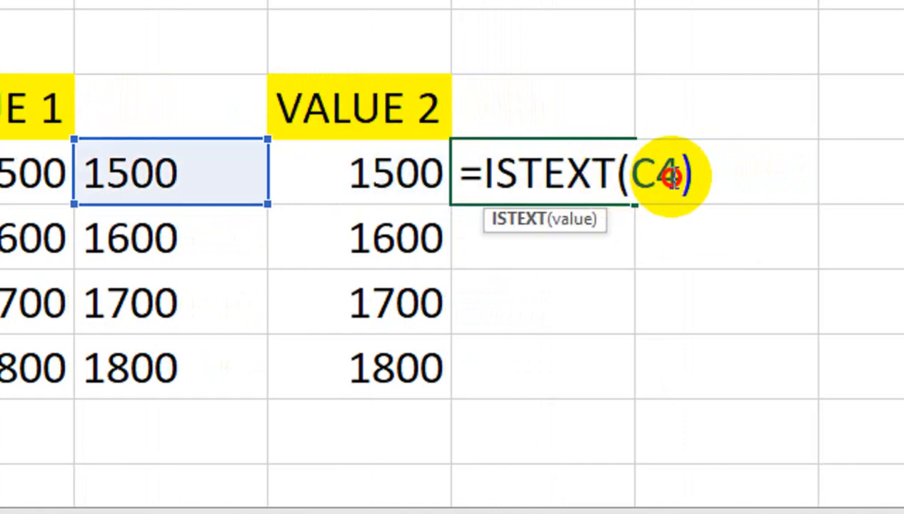
{"action": "double_click", "coordinate": [644, 174]}
{"action": "left_click", "coordinate": [86, 173]}
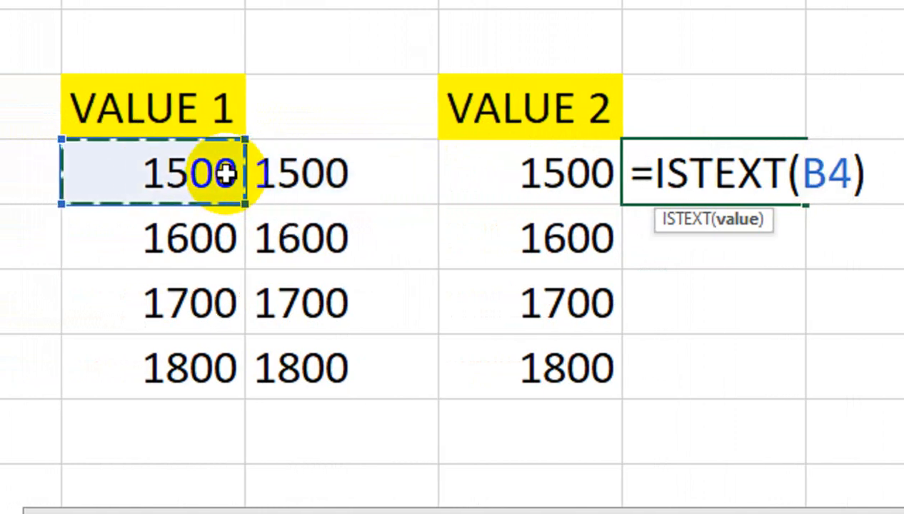
{"action": "key", "text": "Return"}
{"action": "left_click", "coordinate": [672, 174]}
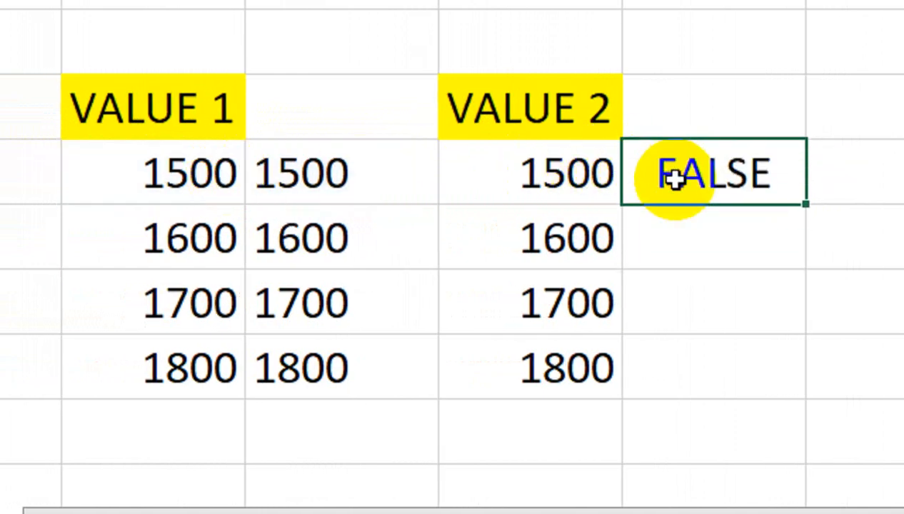
{"action": "key", "text": "Delete"}
{"action": "left_click", "coordinate": [569, 171]}
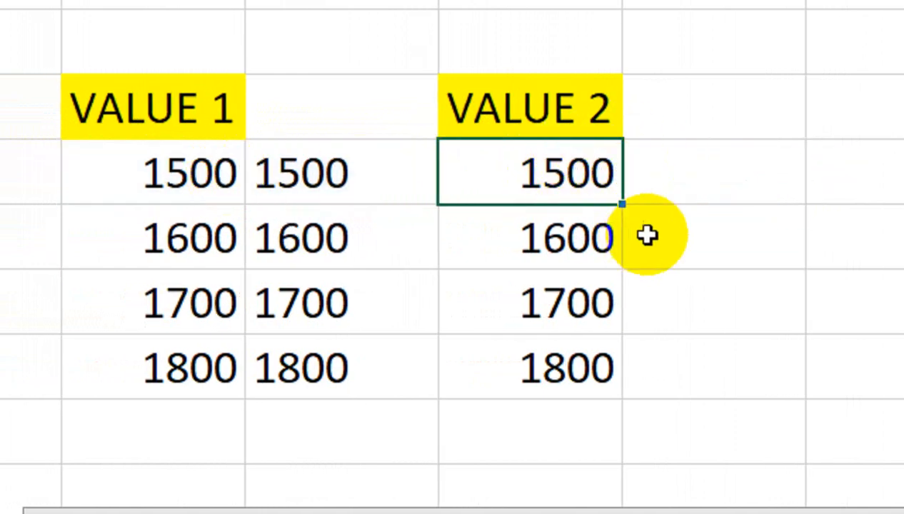
- Enter =VALUE(D4) in cell E4 and fill it down to E7 to convert the VALUE 2 entries to numbers
{"action": "left_click", "coordinate": [709, 174]}
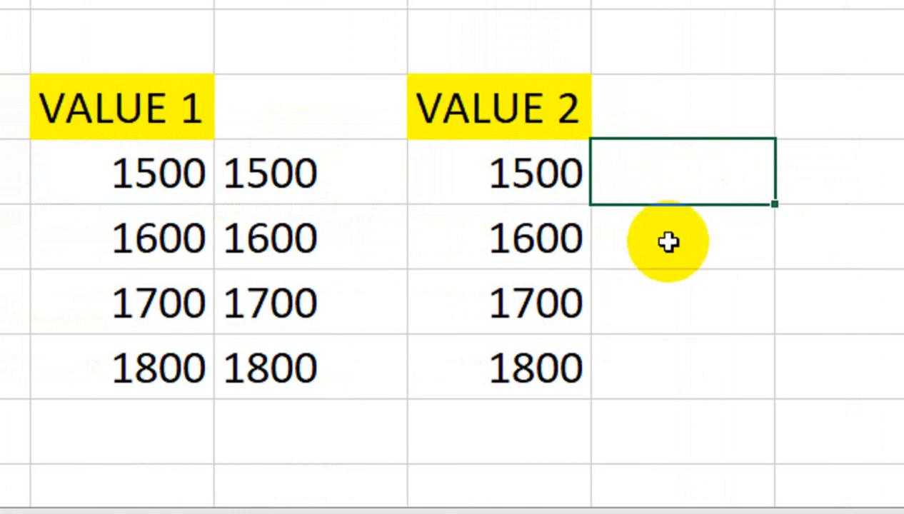
{"action": "type", "text": "=valu"}
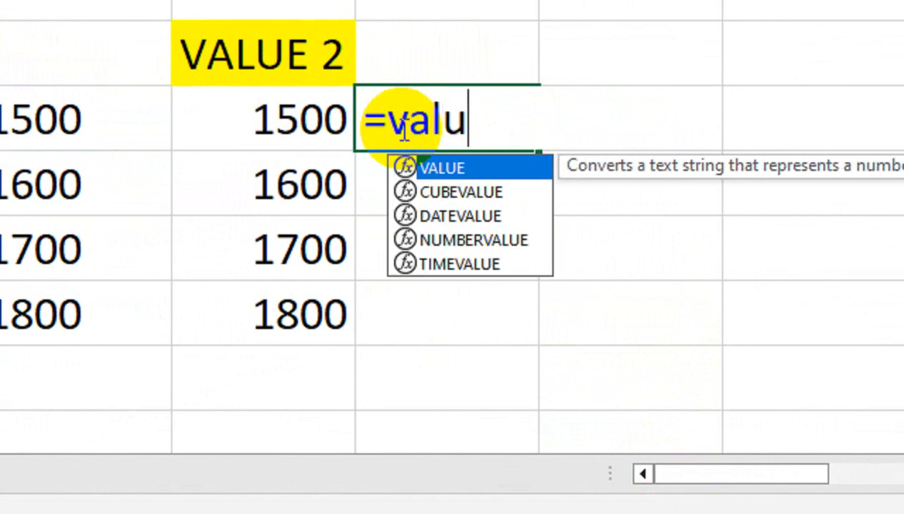
{"action": "key", "text": "Tab"}
{"action": "key", "text": "Left"}
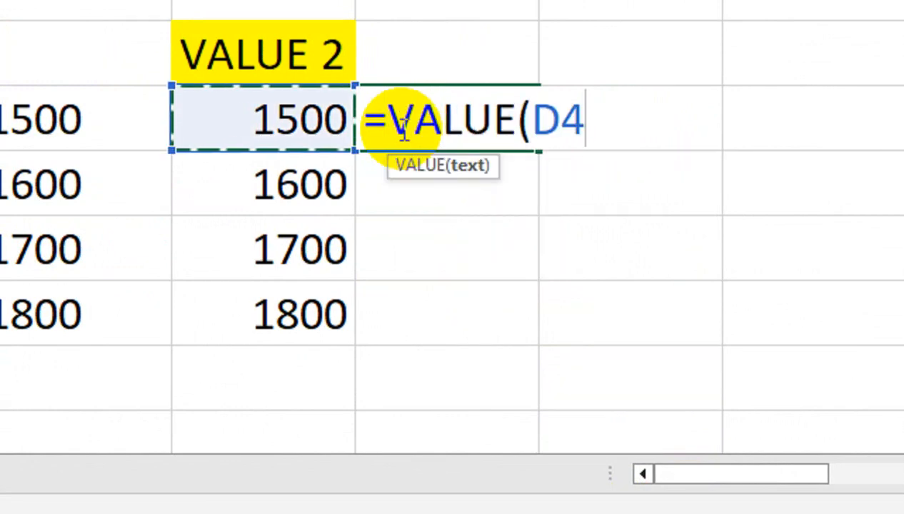
{"action": "type", "text": ")"}
{"action": "key", "text": "Return"}
{"action": "left_click", "coordinate": [401, 128]}
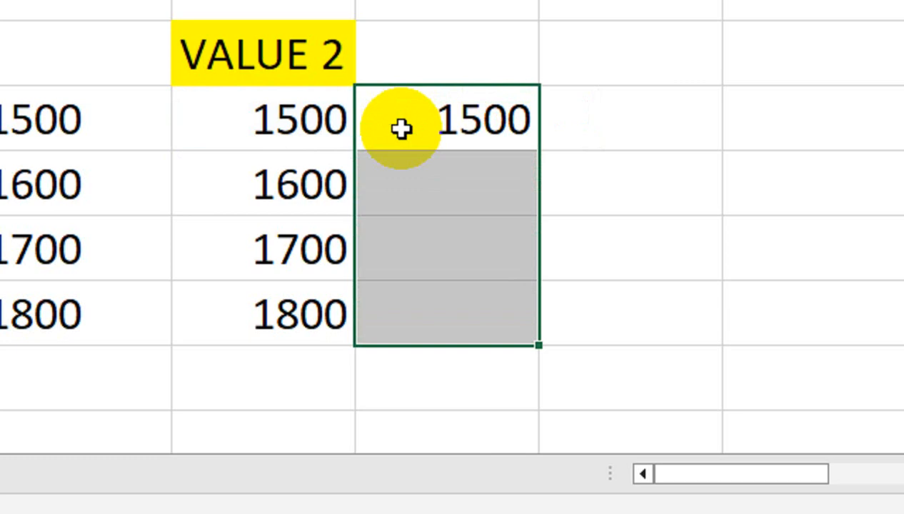
{"action": "key", "text": "ctrl+d"}
- Enter =ISNUMBER(E4) in cell F4 to test whether the converted entry is a number, and clear the cell again
{"action": "key", "text": "Right"}
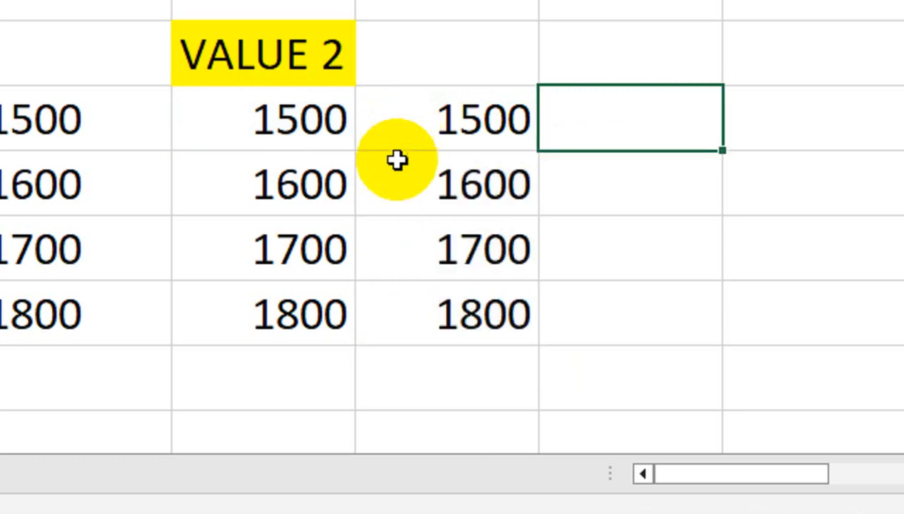
{"action": "type", "text": "="}
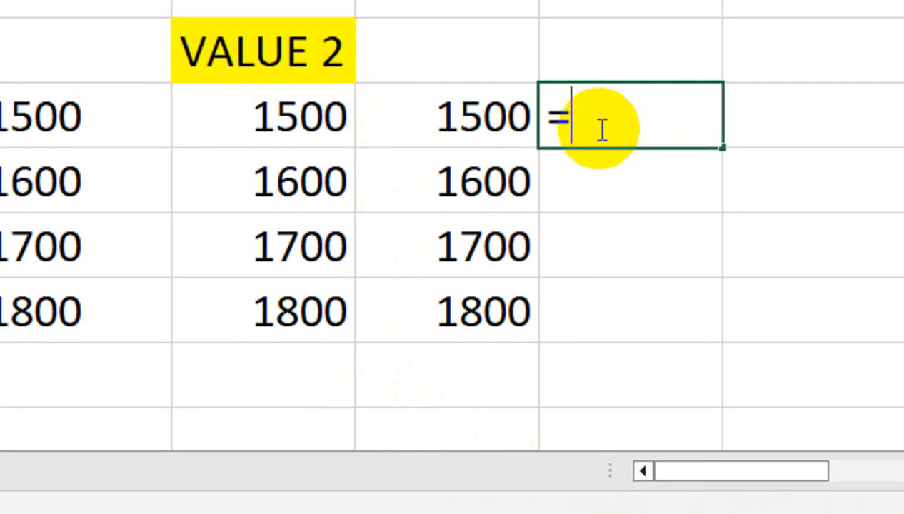
{"action": "type", "text": "isnum"}
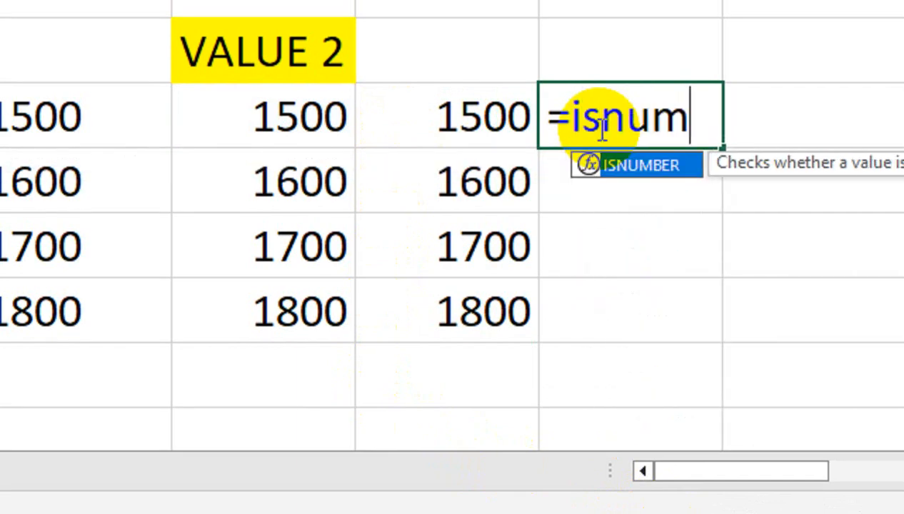
{"action": "key", "text": "Tab"}
{"action": "key", "text": "Left"}
{"action": "type", "text": ")"}
{"action": "key", "text": "Return"}
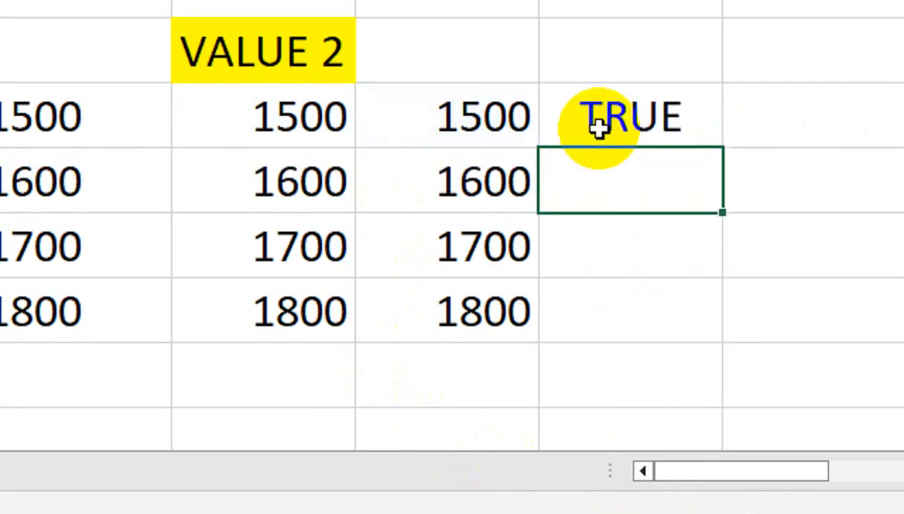
{"action": "left_click", "coordinate": [598, 127]}
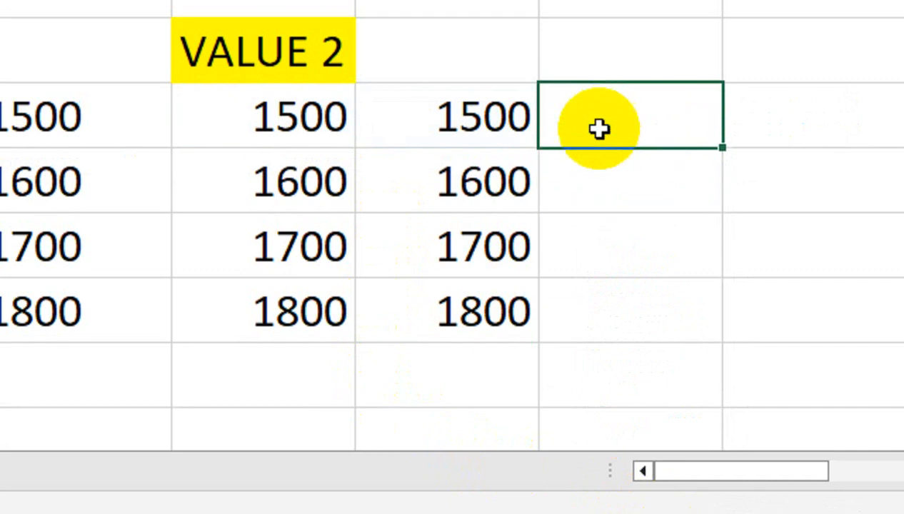
{"action": "key", "text": "Left"}
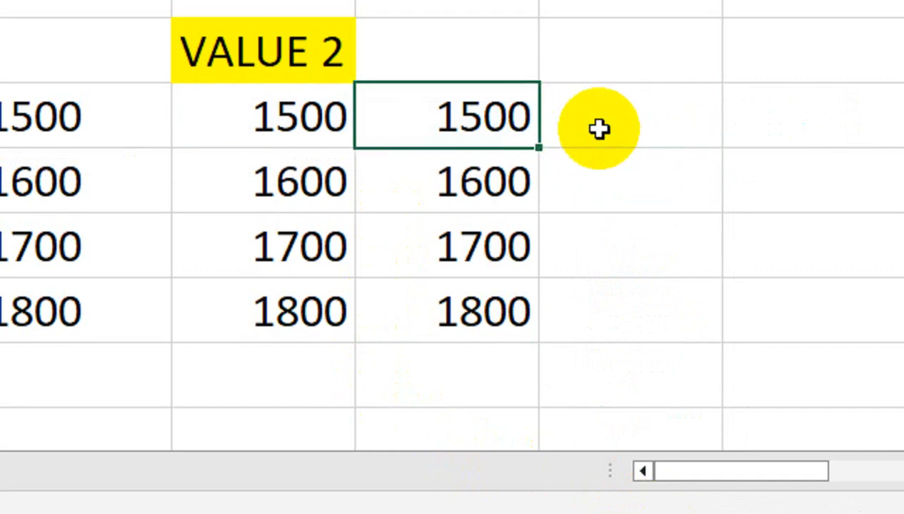
- Enter =NUMBERVALUE(D4) in cell F4 and fill it down to F7 as an alternative conversion of VALUE 2
{"action": "left_click", "coordinate": [561, 136]}
{"action": "type", "text": "="}
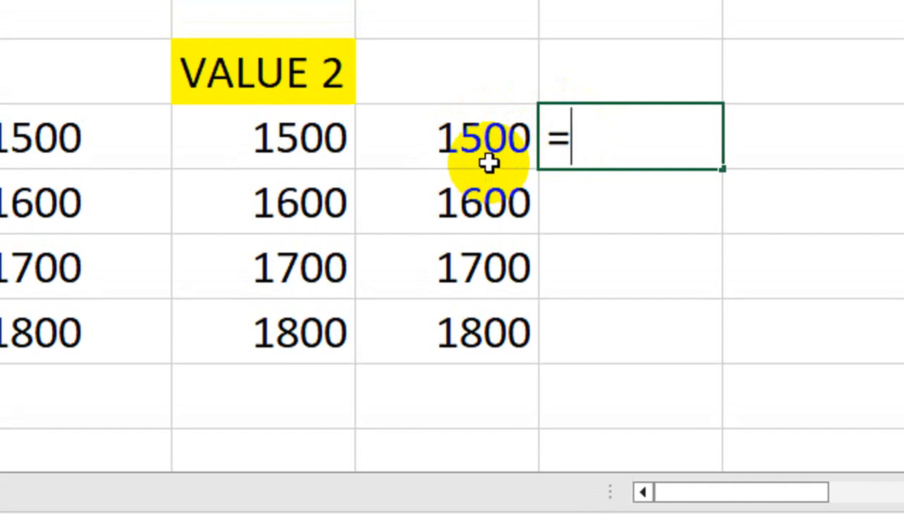
{"action": "type", "text": "num"}
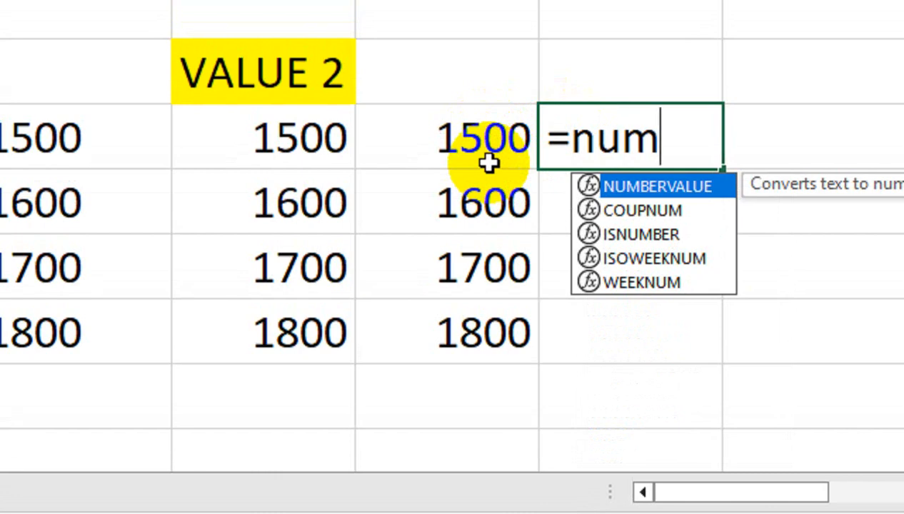
{"action": "key", "text": "Tab"}
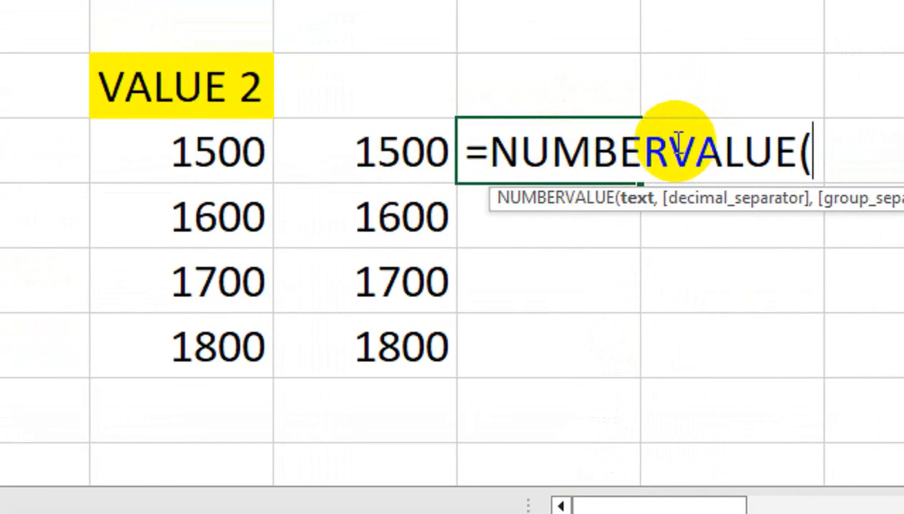
{"action": "left_click", "coordinate": [214, 168]}
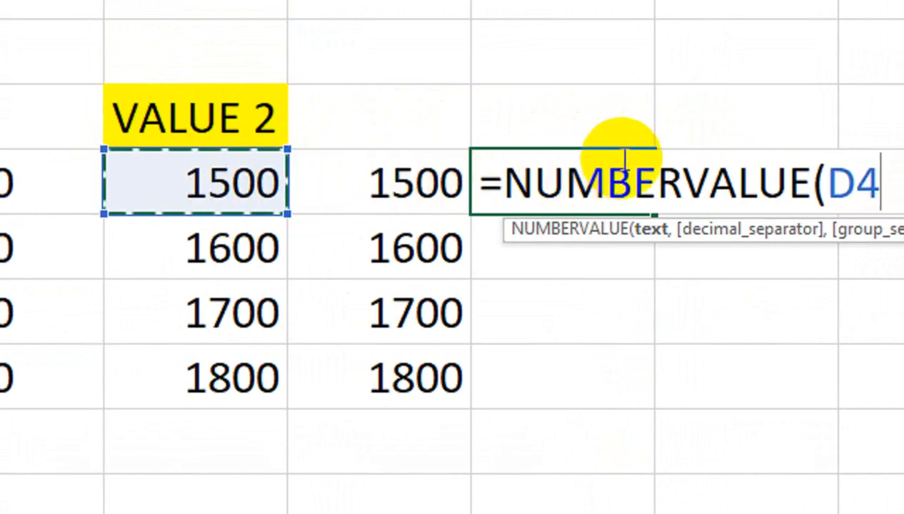
{"action": "type", "text": ")"}
{"action": "key", "text": "Return"}
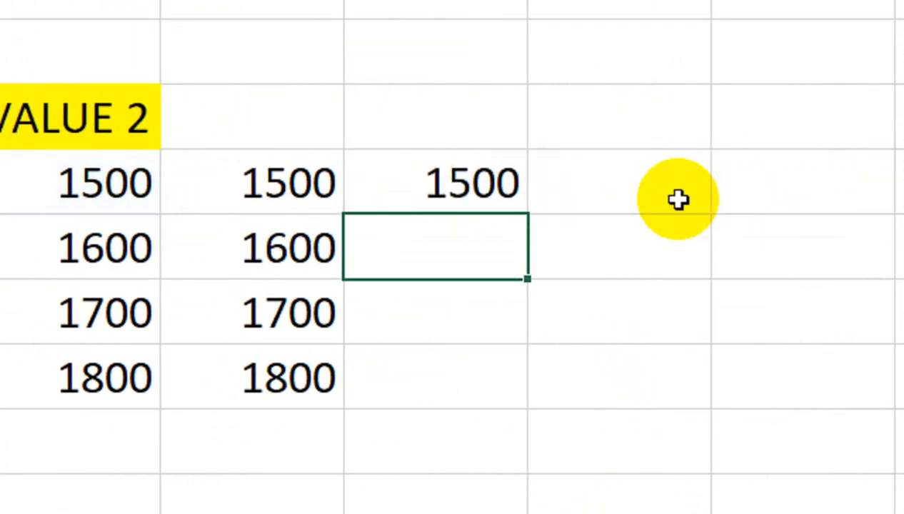
{"action": "left_click", "coordinate": [493, 200]}
{"action": "left_click_drag", "start_coordinate": [528, 215], "coordinate": [513, 390]}
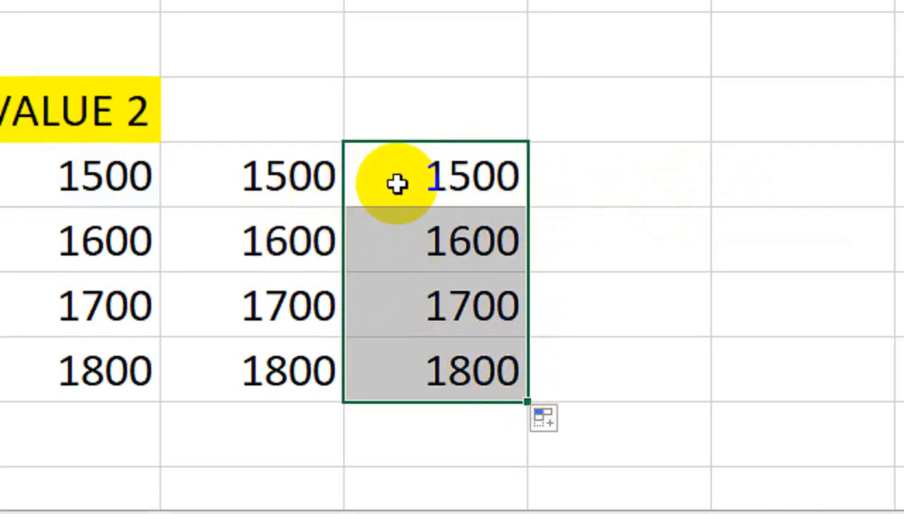
- Review the VALUE formulas in E4:E7 and the TEXT formula in C4 beside the original VALUE 1 entry
{"action": "left_click", "coordinate": [192, 175]}
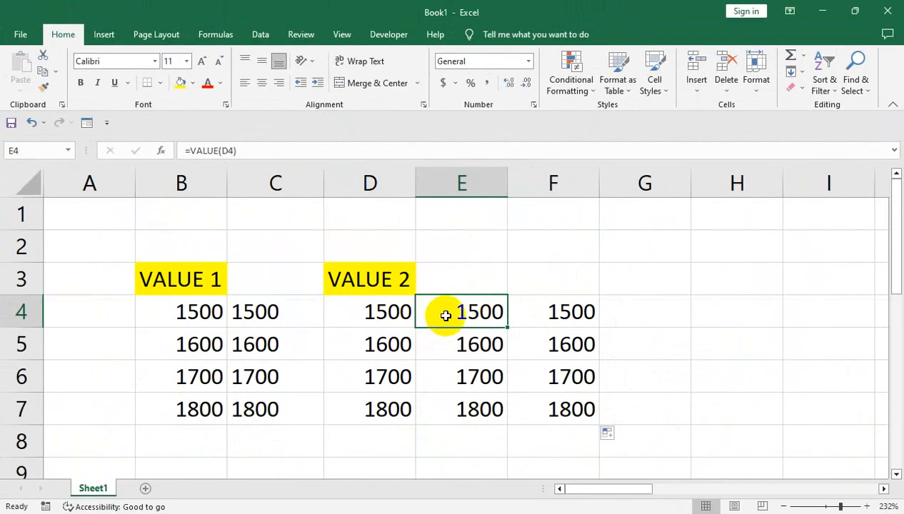
{"action": "left_click_drag", "start_coordinate": [444, 315], "coordinate": [457, 403]}
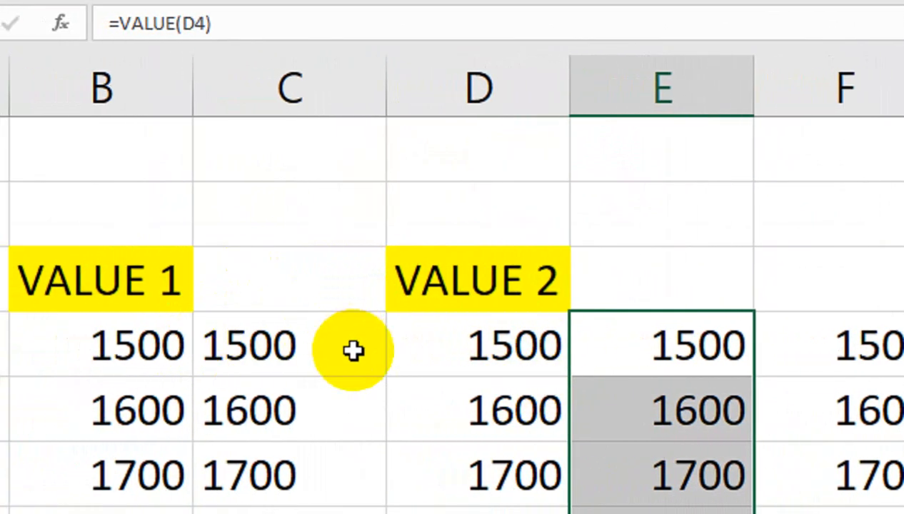
{"action": "left_click", "coordinate": [142, 347]}
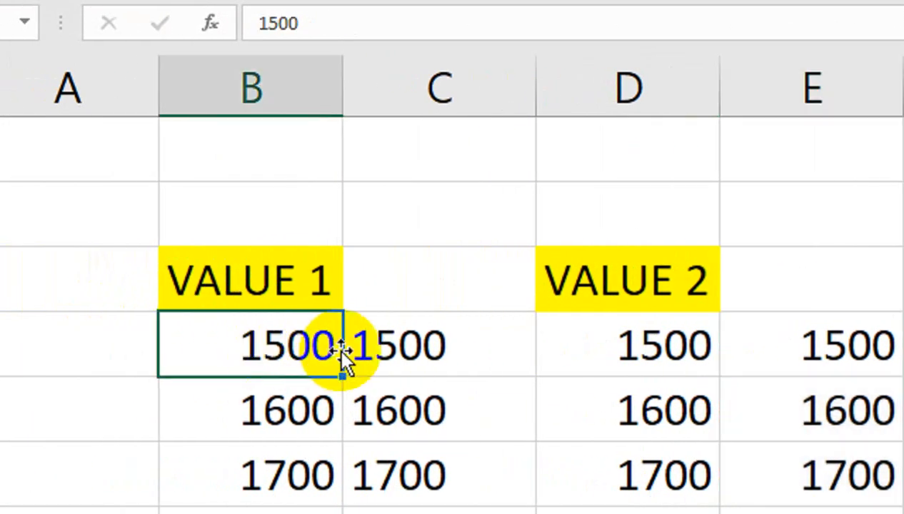
{"action": "left_click", "coordinate": [374, 345]}
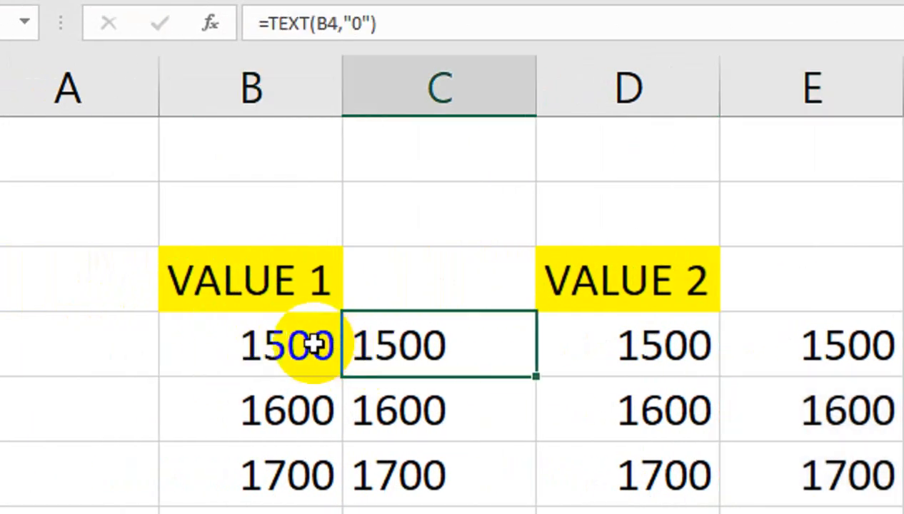
{"action": "left_click", "coordinate": [313, 344]}
{"action": "left_click", "coordinate": [350, 308]}
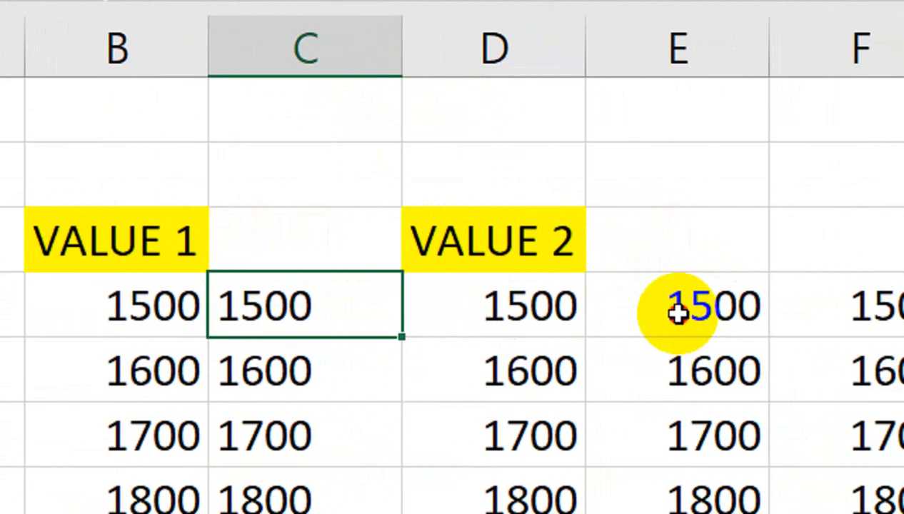
- Copy the range E4:E7 and paste it over itself as values only
{"action": "left_click", "coordinate": [696, 311]}
{"action": "left_click_drag", "start_coordinate": [694, 308], "coordinate": [663, 477]}
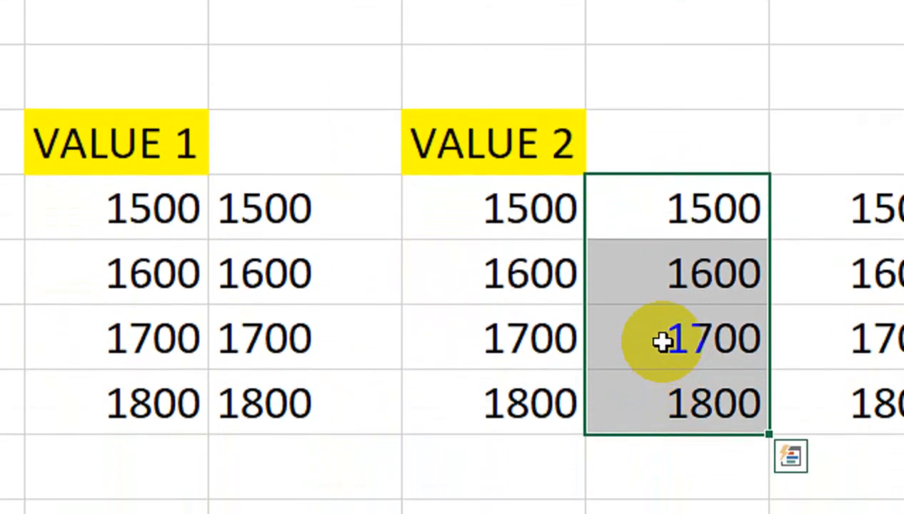
{"action": "left_click", "coordinate": [56, 73]}
{"action": "left_click", "coordinate": [66, 90]}
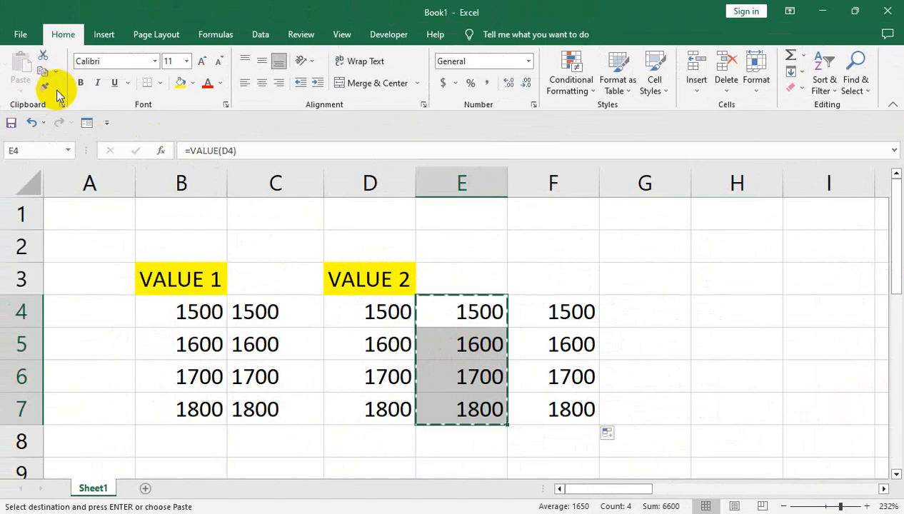
{"action": "left_click", "coordinate": [21, 91]}
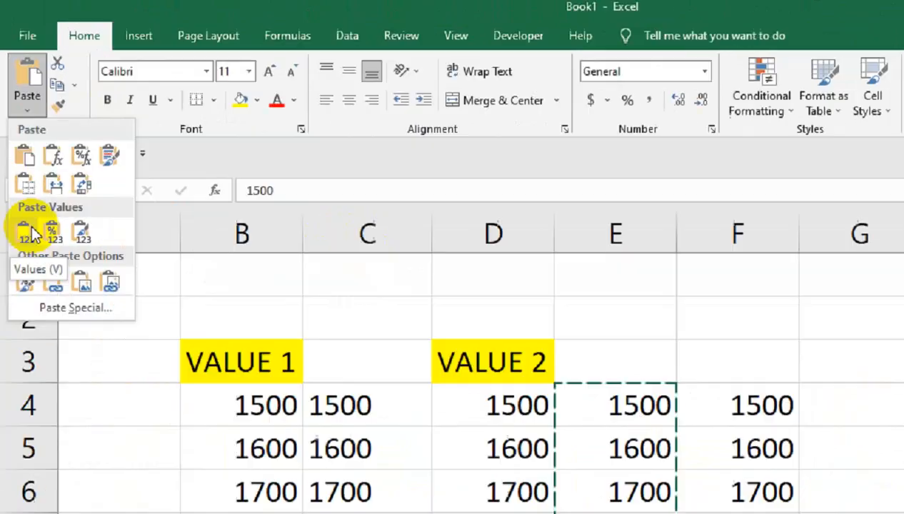
{"action": "left_click", "coordinate": [39, 321]}
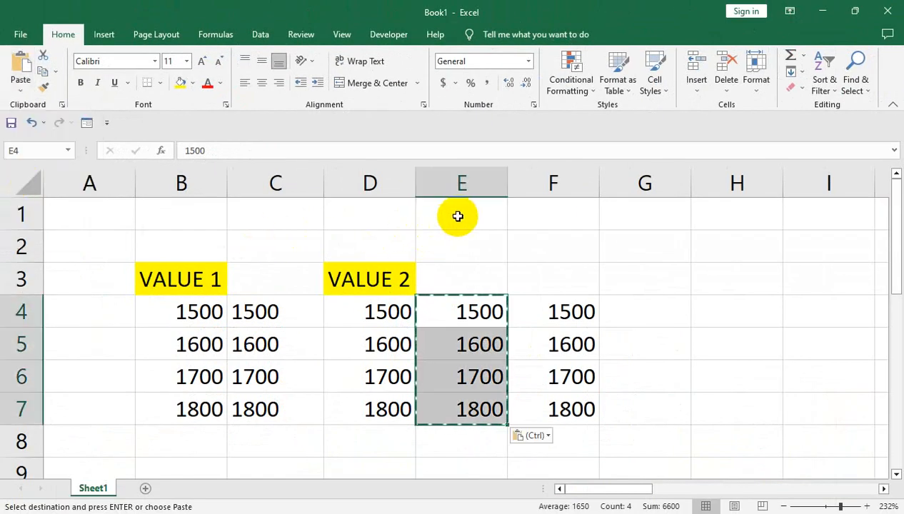
- Clear D4:D7 and F4:F7, and move the converted numbers from E4:E7 into D4:D7 under VALUE 2
{"action": "left_click_drag", "start_coordinate": [379, 312], "coordinate": [374, 400]}
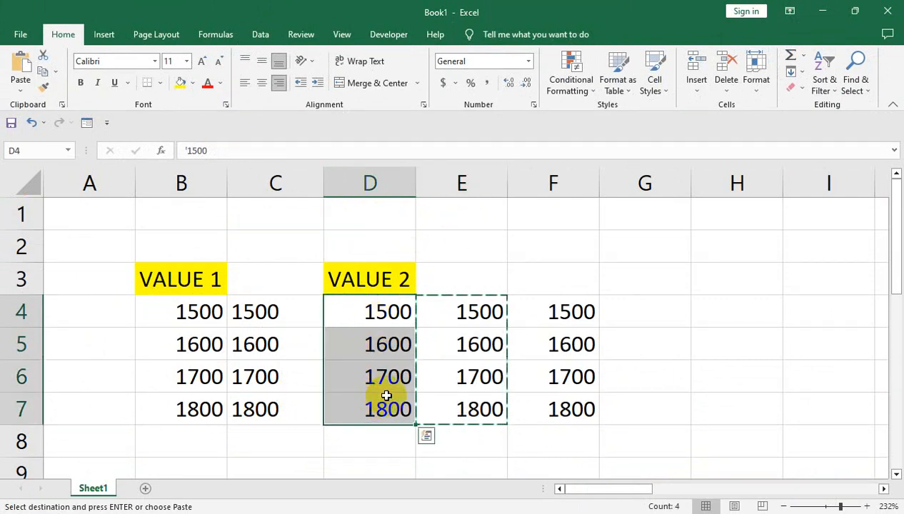
{"action": "key", "text": "Delete"}
{"action": "left_click_drag", "start_coordinate": [571, 311], "coordinate": [570, 430]}
{"action": "left_click_drag", "start_coordinate": [457, 314], "coordinate": [450, 404]}
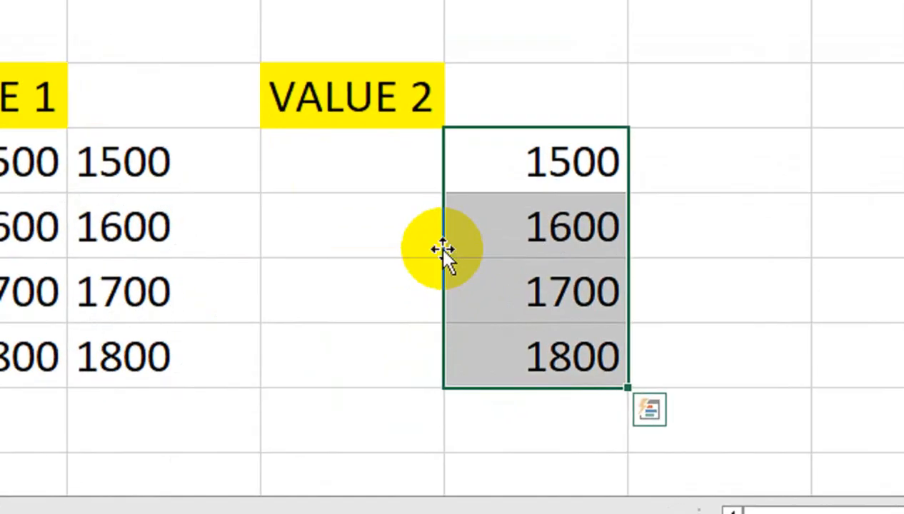
{"action": "left_click_drag", "start_coordinate": [416, 361], "coordinate": [396, 360]}
- Clear the leftover text values in C4:C7 between the VALUE 1 and VALUE 2 columns
{"action": "left_click_drag", "start_coordinate": [192, 163], "coordinate": [191, 308]}
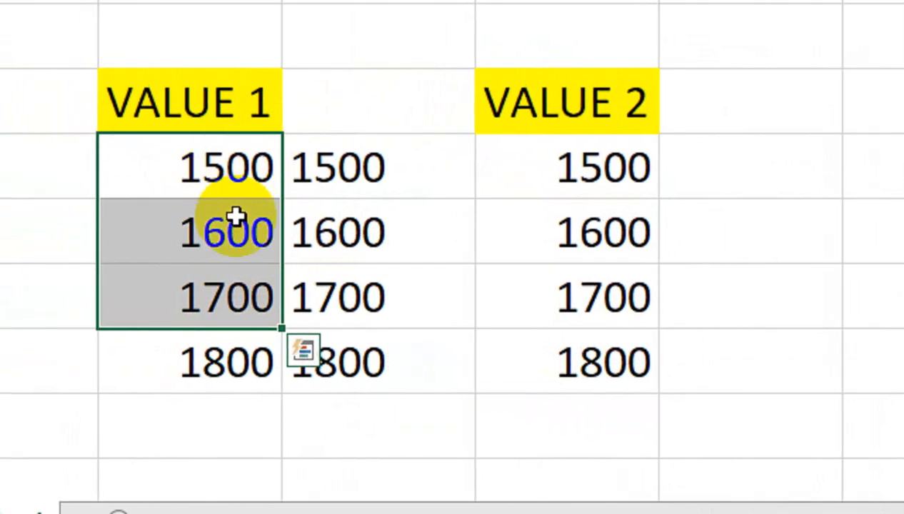
{"action": "left_click", "coordinate": [330, 143]}
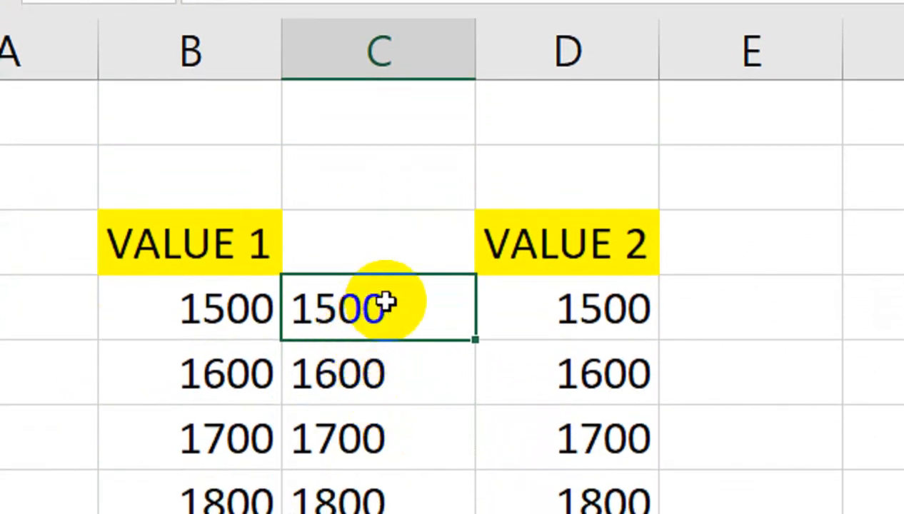
{"action": "left_click_drag", "start_coordinate": [384, 303], "coordinate": [403, 488]}
{"action": "key", "text": "Delete"}
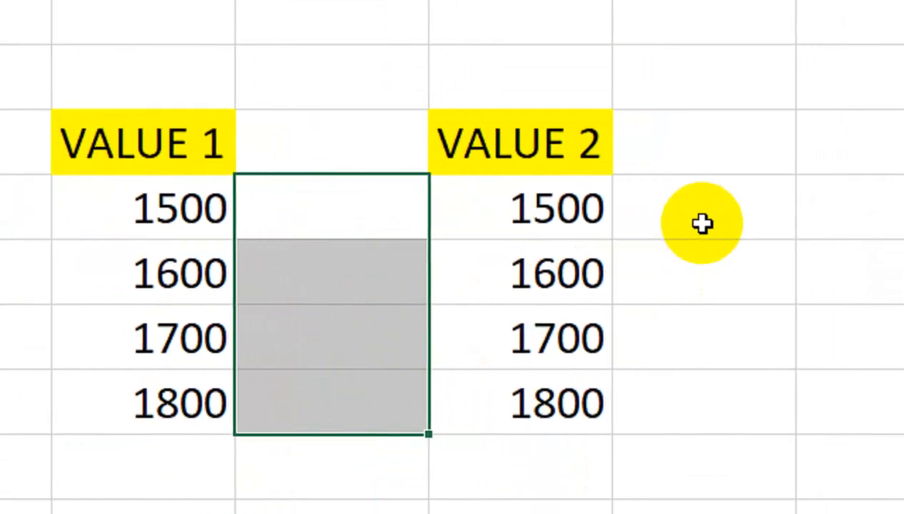
- Narrow the empty columns C and E so that they serve as slim spacers beside VALUE 2
{"action": "left_click", "coordinate": [770, 142]}
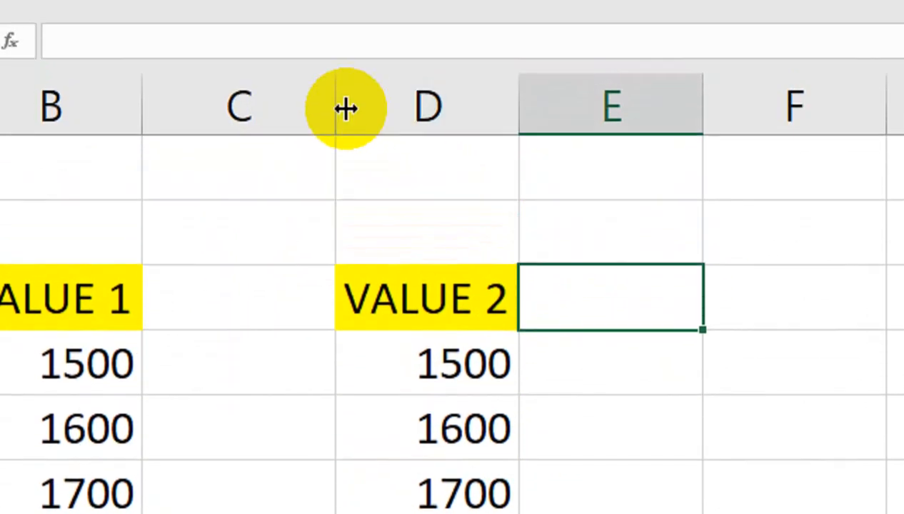
{"action": "left_click_drag", "start_coordinate": [346, 109], "coordinate": [234, 138]}
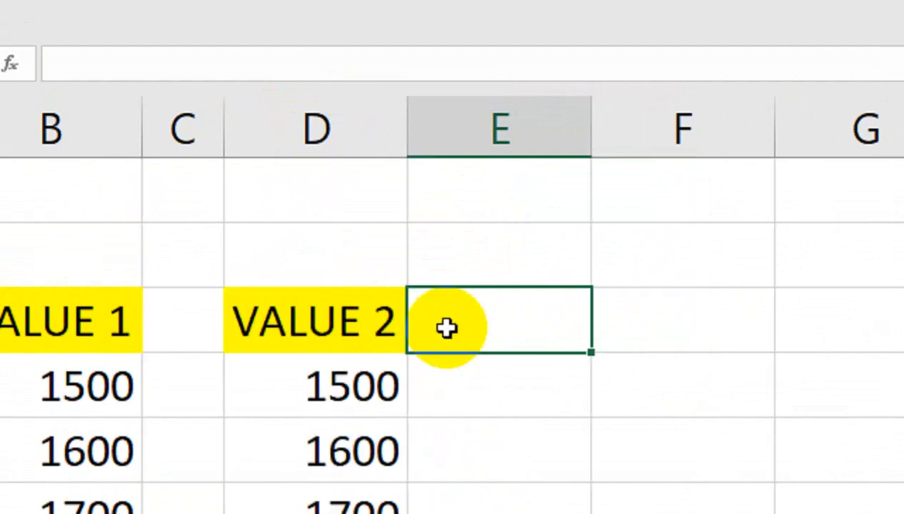
{"action": "left_click_drag", "start_coordinate": [593, 132], "coordinate": [473, 152]}
- Enter the heading COMPARE in cell F3
{"action": "left_click", "coordinate": [548, 330]}
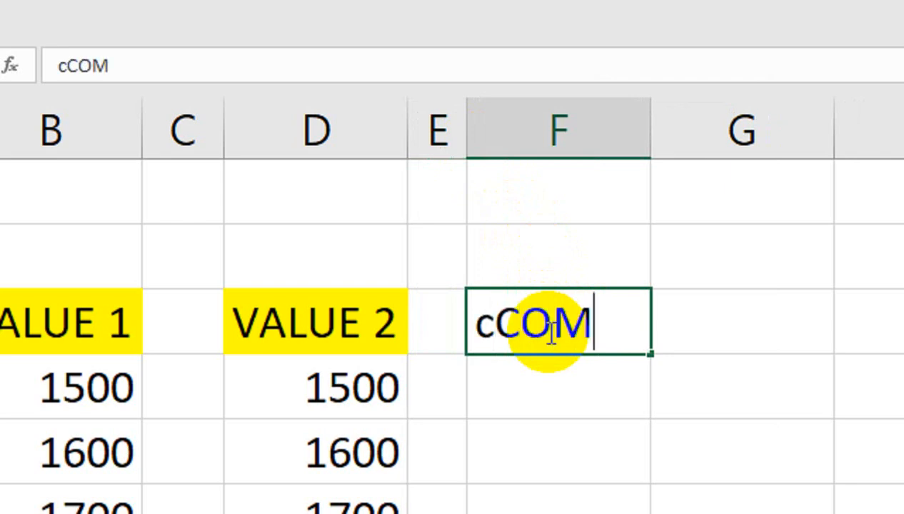
{"action": "type", "text": "cCOMPARE"}
{"action": "key", "text": "Return"}
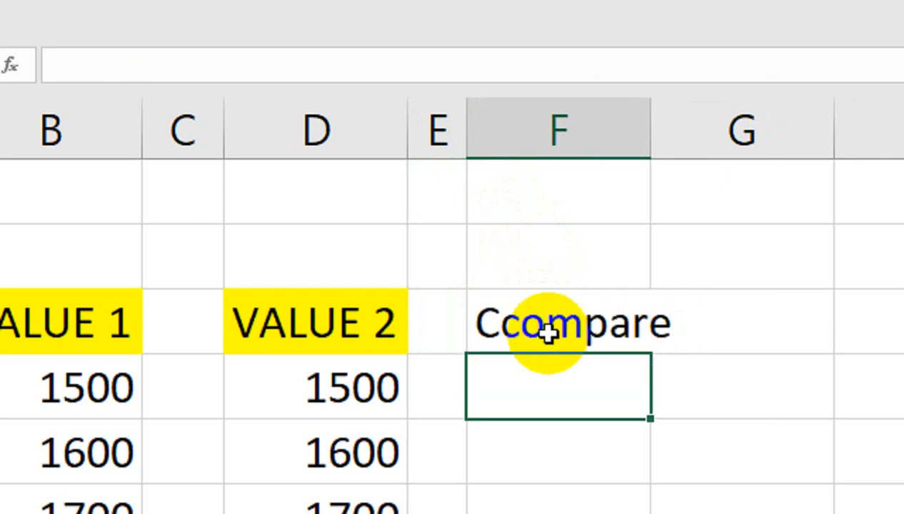
{"action": "left_click", "coordinate": [548, 332]}
{"action": "type", "text": "COMPARE"}
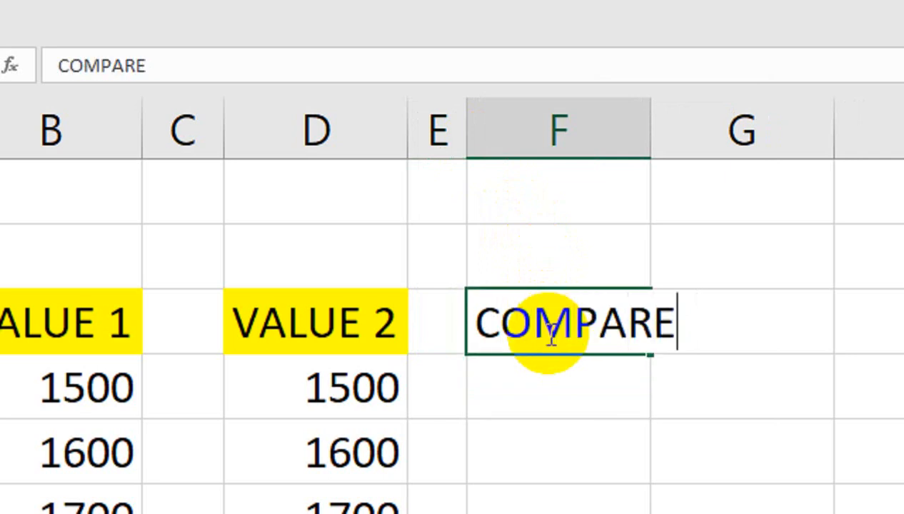
{"action": "key", "text": "Return"}
- Copy the yellow heading format from D3 onto the COMPARE heading in F3 and autofit column F
{"action": "left_click", "coordinate": [352, 296]}
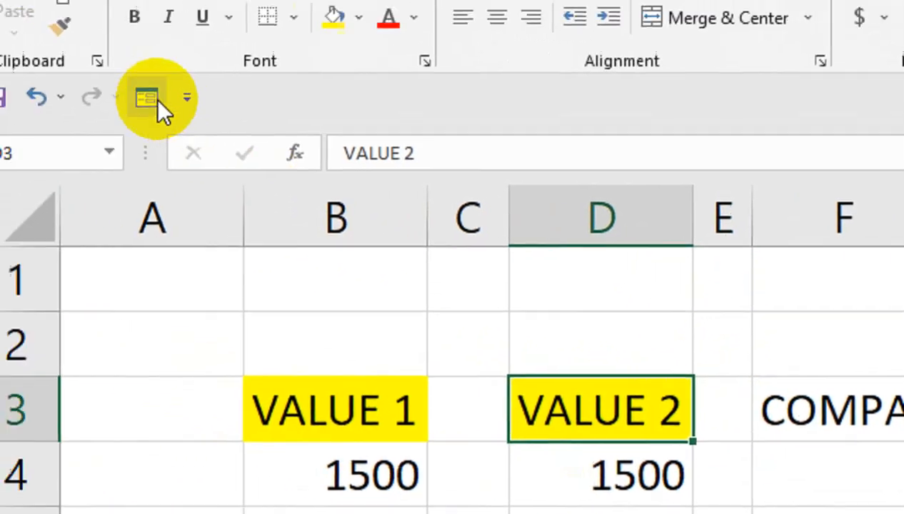
{"action": "left_click", "coordinate": [85, 138]}
{"action": "left_click", "coordinate": [820, 494]}
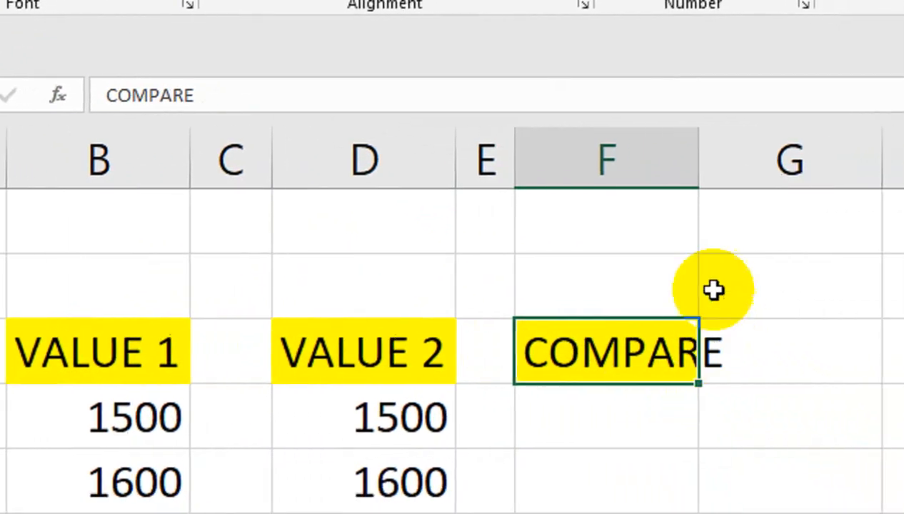
{"action": "double_click", "coordinate": [903, 307]}
- Enter =B4=D4 in cell F4 to compare the first VALUE 1 and VALUE 2 entries
{"action": "left_click", "coordinate": [592, 395]}
{"action": "type", "text": "="}
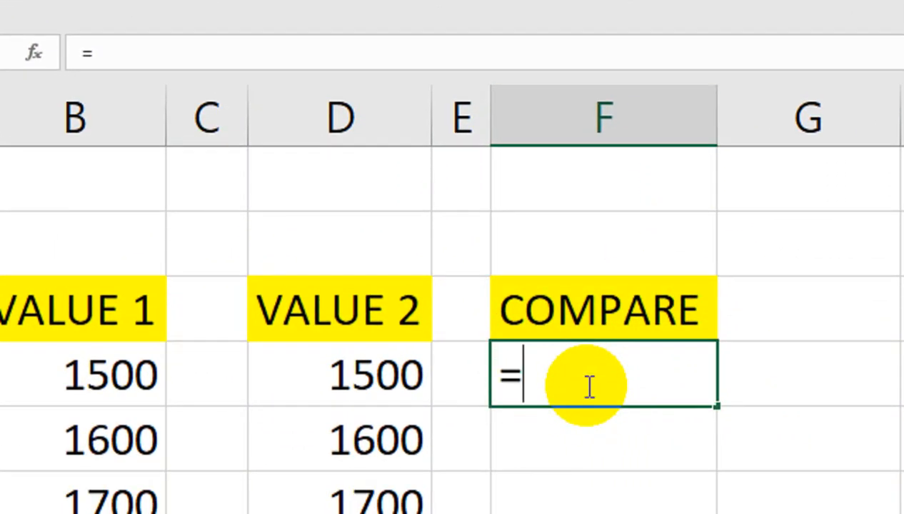
{"action": "type", "text": "="}
{"action": "key", "text": "BackSpace"}
{"action": "left_click", "coordinate": [142, 380]}
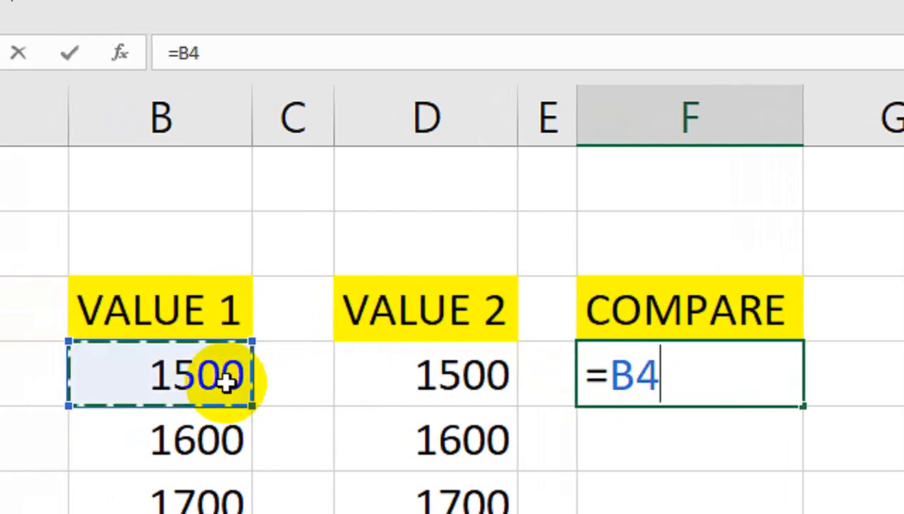
{"action": "type", "text": "="}
{"action": "left_click", "coordinate": [453, 384]}
{"action": "key", "text": "Return"}
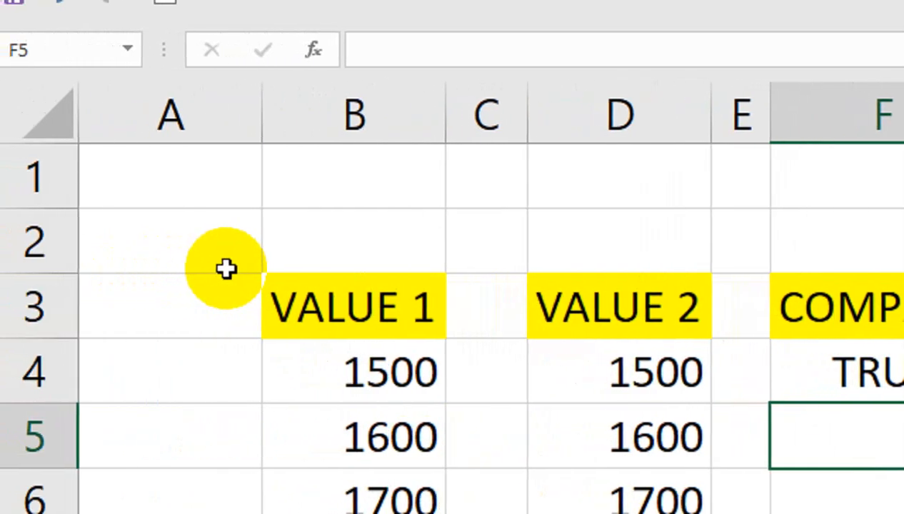
- Replace the comparison formula in F4 with =ISNUMBER(D4) to test the first VALUE 2 entry
{"action": "left_click", "coordinate": [822, 374]}
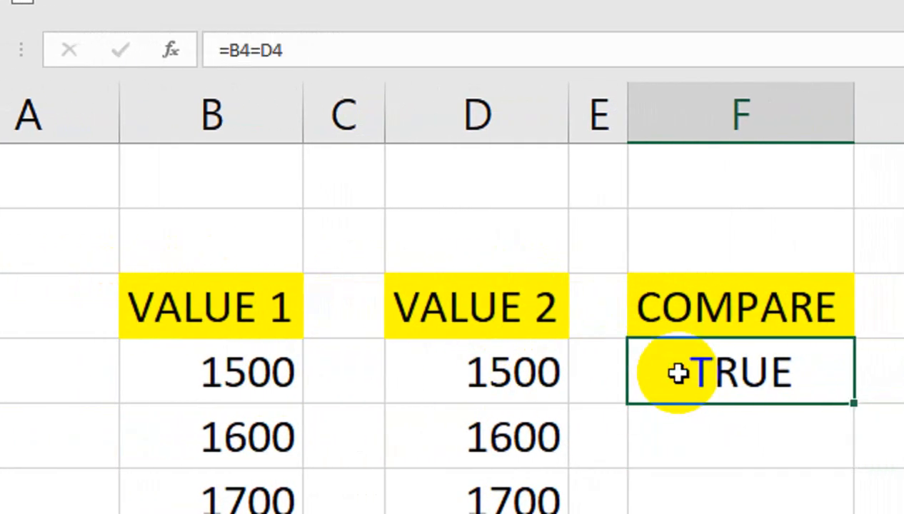
{"action": "key", "text": "Delete"}
{"action": "type", "text": "="}
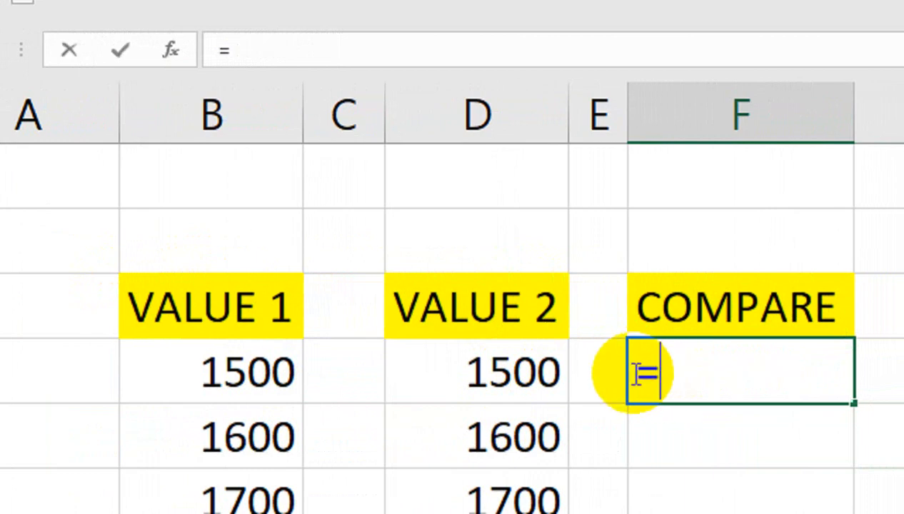
{"action": "type", "text": "ISN"}
{"action": "key", "text": "Down"}
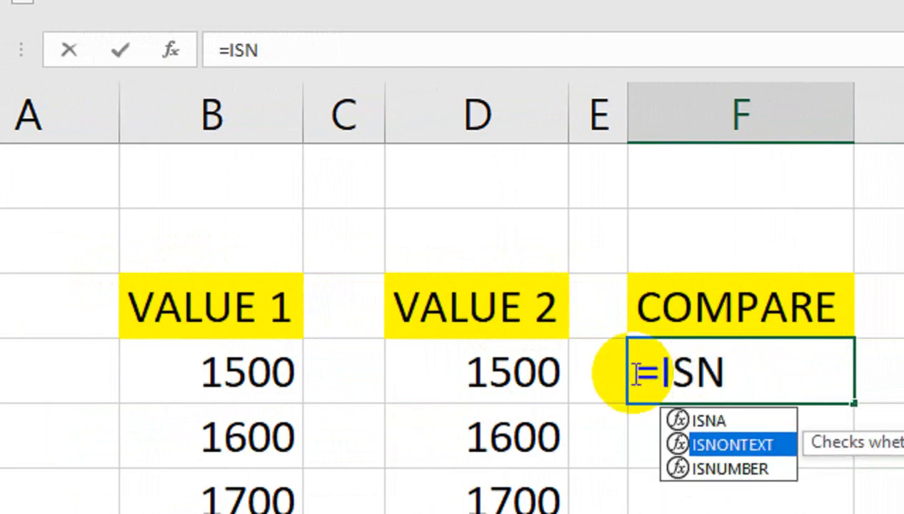
{"action": "key", "text": "Down"}
{"action": "key", "text": "Tab"}
{"action": "key", "text": "Left"}
{"action": "key", "text": "Left"}
{"action": "key", "text": "Return"}
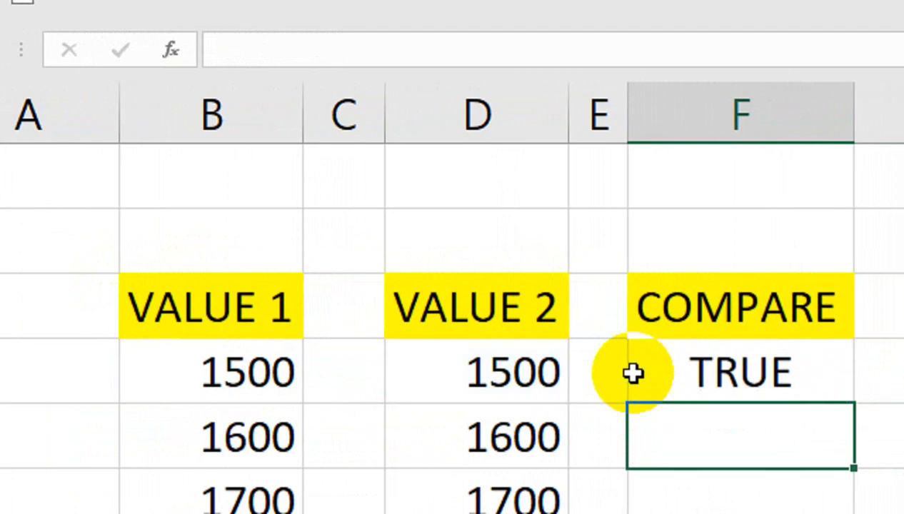
- Replace the formula in F4 with =ISNONTEXT(D4) and reselect the cell to check it
{"action": "key", "text": "Up"}
{"action": "key", "text": "Delete"}
{"action": "type", "text": "=ISN"}
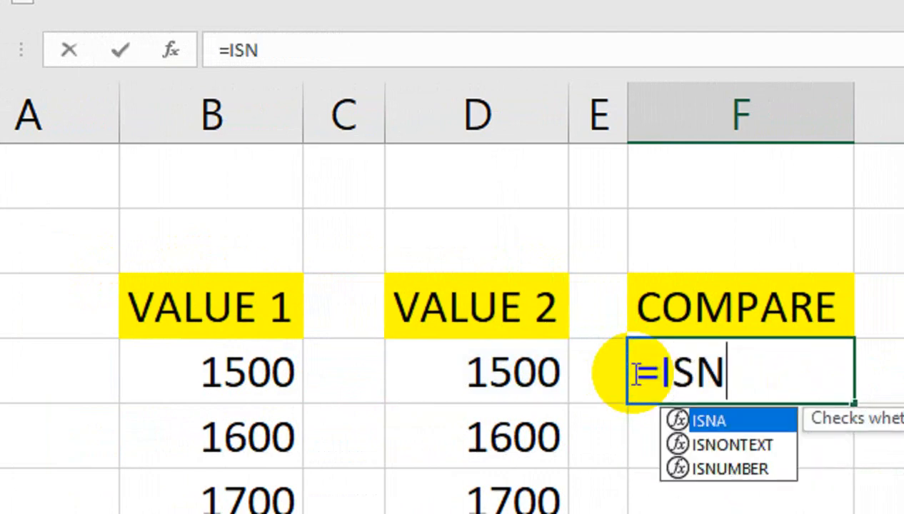
{"action": "key", "text": "Down"}
{"action": "key", "text": "Tab"}
{"action": "key", "text": "Left"}
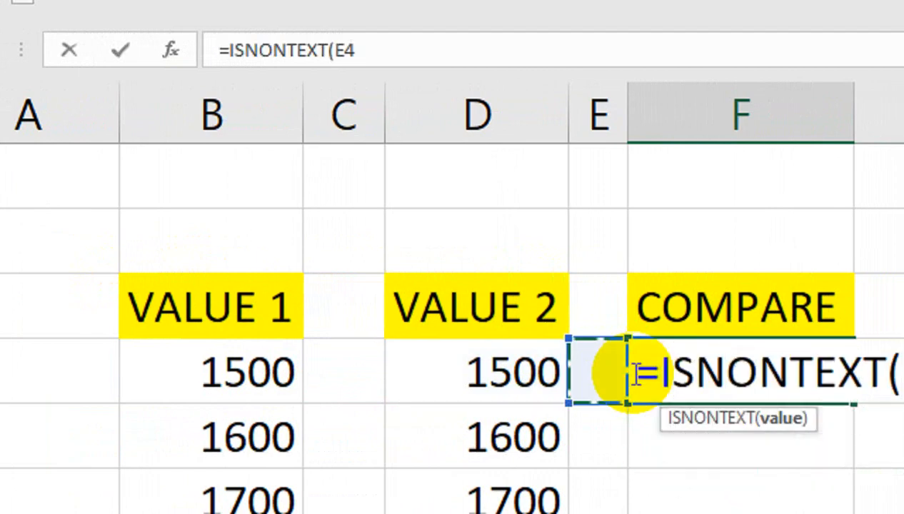
{"action": "key", "text": "Left"}
{"action": "key", "text": "Return"}
{"action": "key", "text": "Up"}
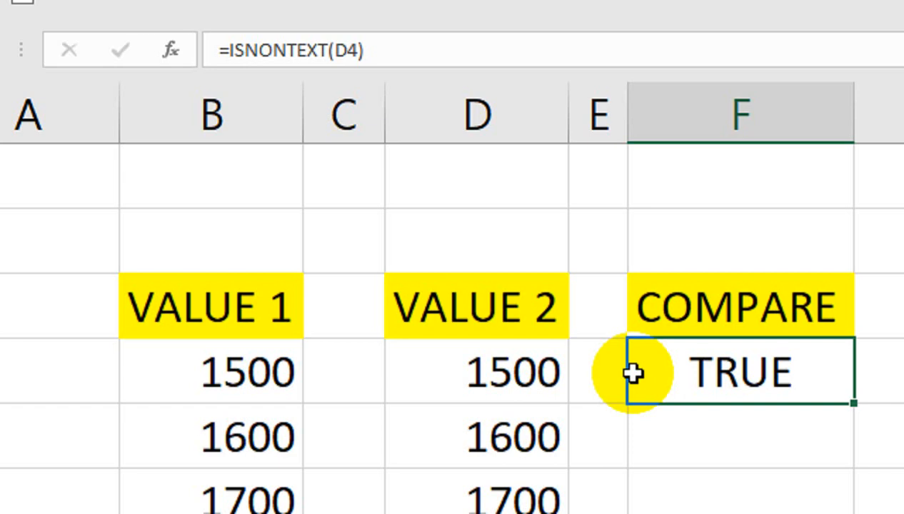
- Replace the formula in F4 with =EXACT(B4,D4) to compare the two values
{"action": "key", "text": "Delete"}
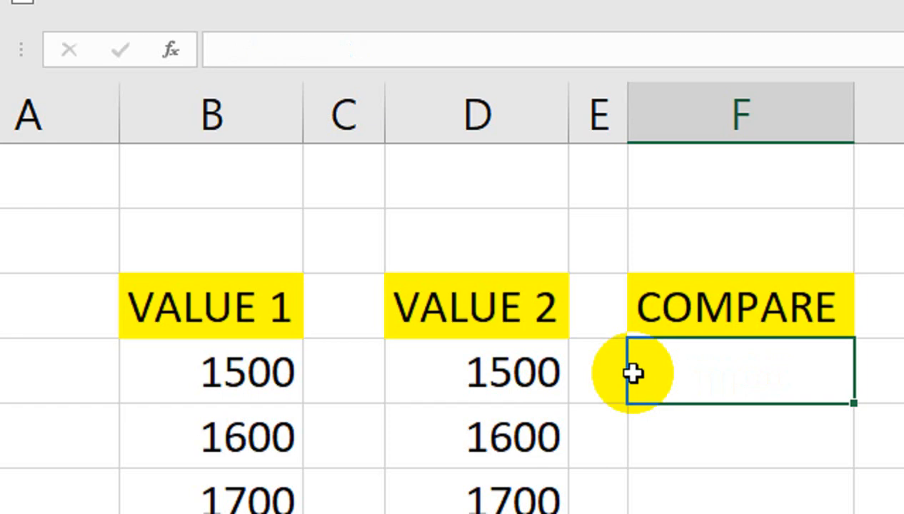
{"action": "type", "text": "=E"}
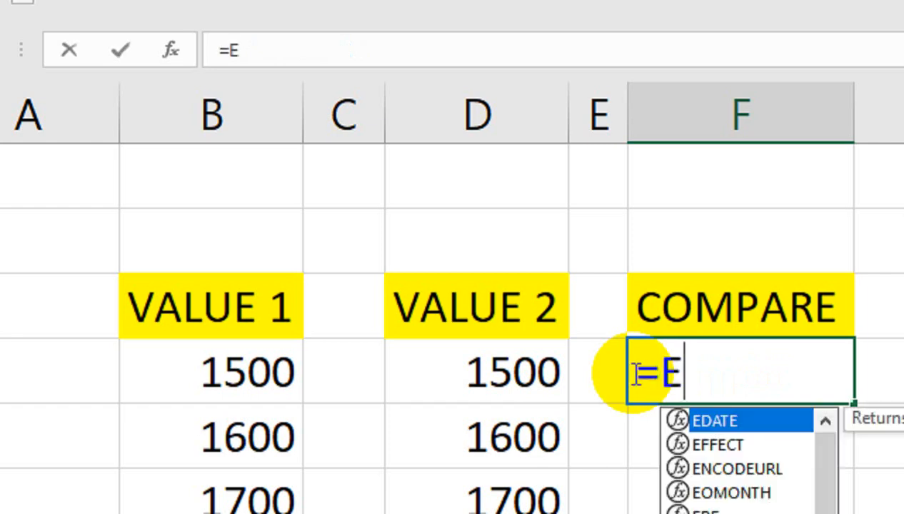
{"action": "type", "text": "X"}
{"action": "key", "text": "Tab"}
{"action": "key", "text": "Left"}
{"action": "key", "text": "Left"}
{"action": "key", "text": "Left"}
{"action": "key", "text": "Left"}
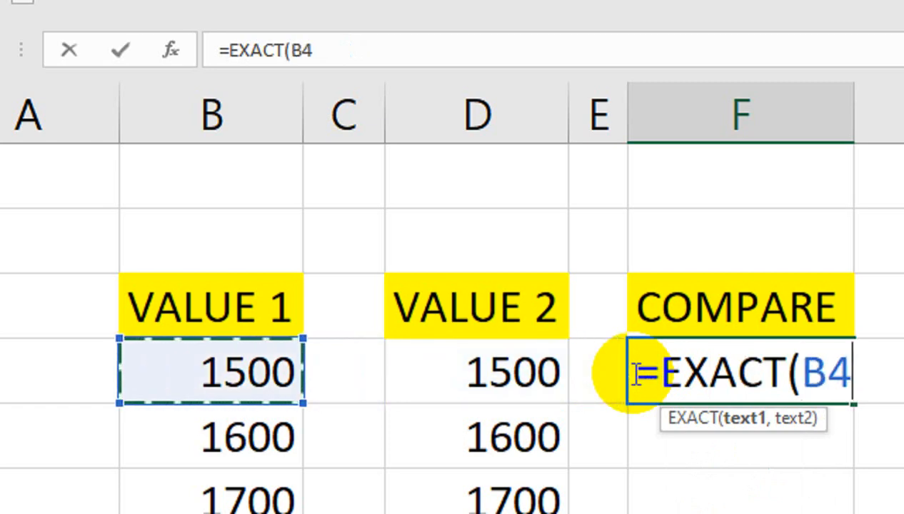
{"action": "type", "text": ","}
{"action": "key", "text": "Left"}
{"action": "key", "text": "Left"}
{"action": "type", "text": ")"}
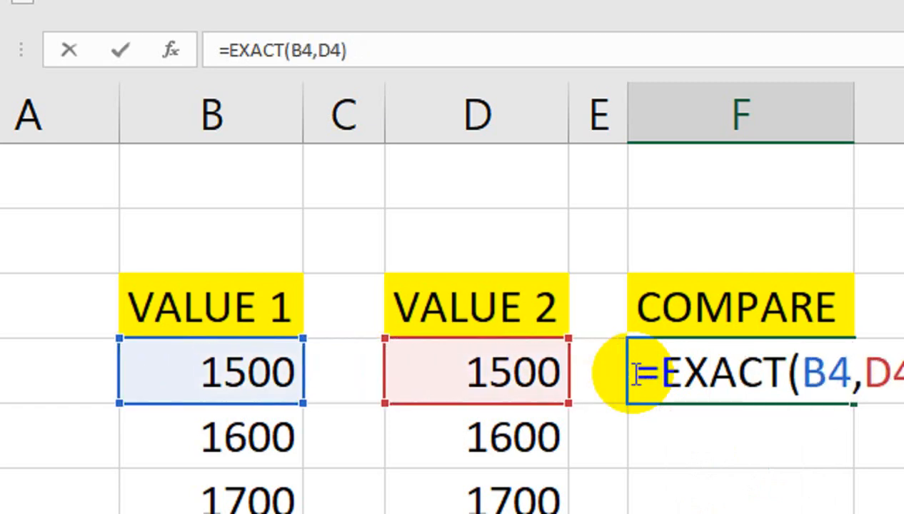
{"action": "key", "text": "Return"}
- Fill the EXACT formula from F4 down to F7 under COMPARE
{"action": "left_click", "coordinate": [633, 373]}
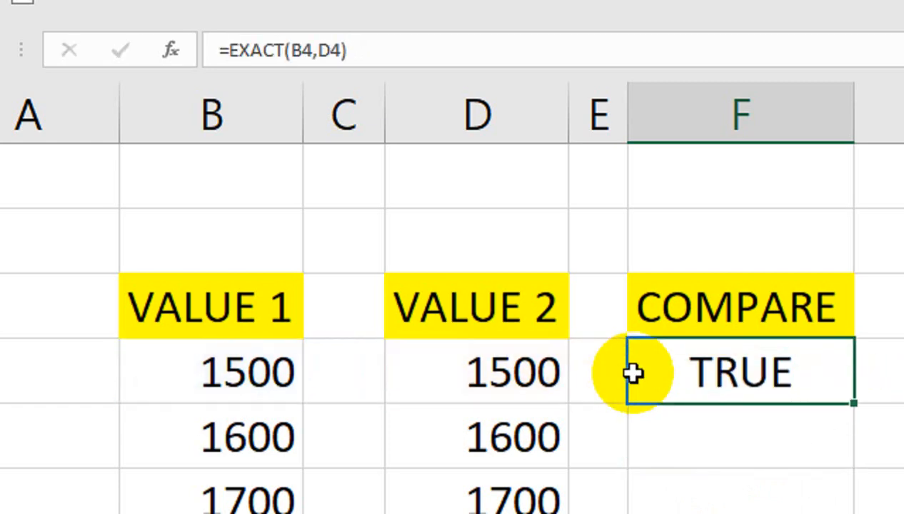
{"action": "key", "text": "shift+Down"}
{"action": "key", "text": "shift+Down"}
{"action": "key", "text": "ctrl+d"}
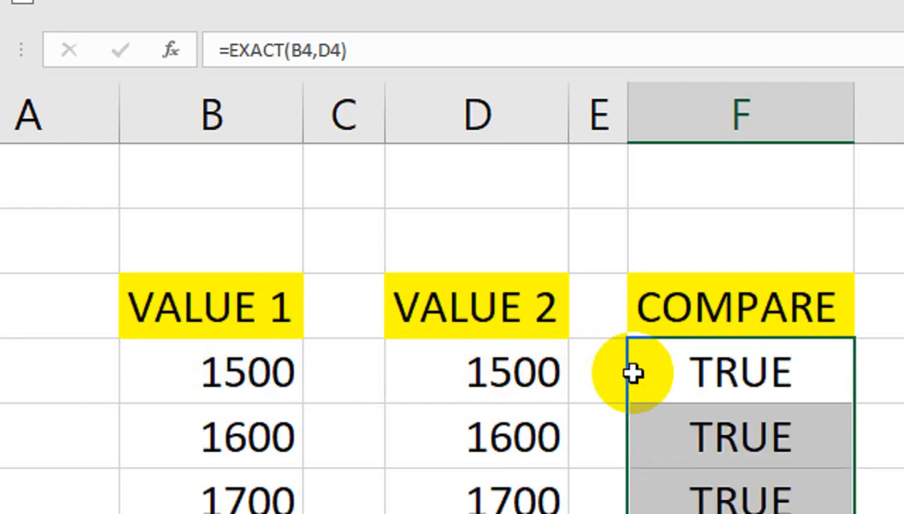
{"action": "key", "text": "Down"}
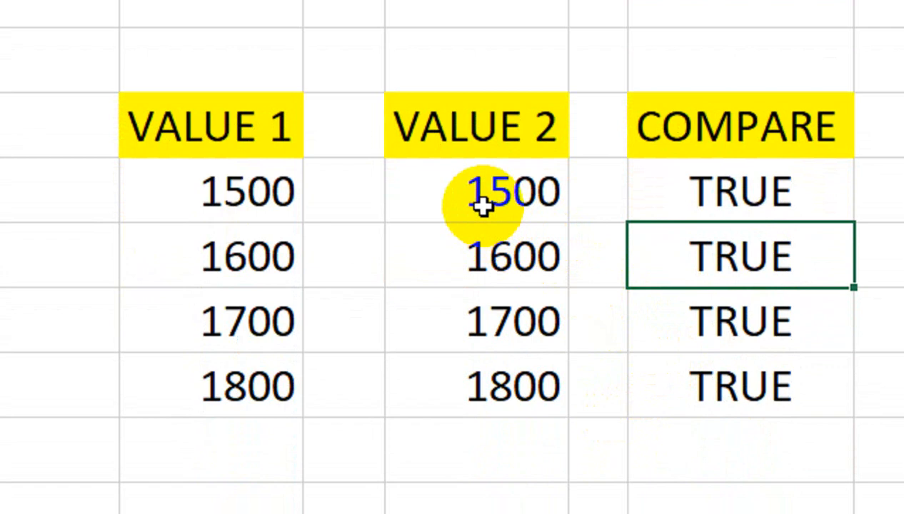
- Clear the EXACT results from F4:F7 in the COMPARE column and reselect F4
{"action": "left_click_drag", "start_coordinate": [652, 180], "coordinate": [671, 379]}
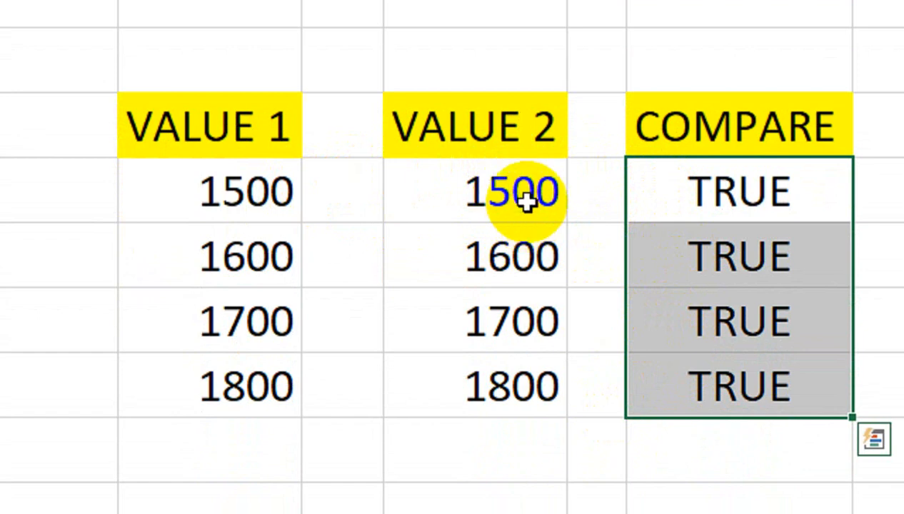
{"action": "key", "text": "Delete"}
{"action": "left_click", "coordinate": [628, 211]}
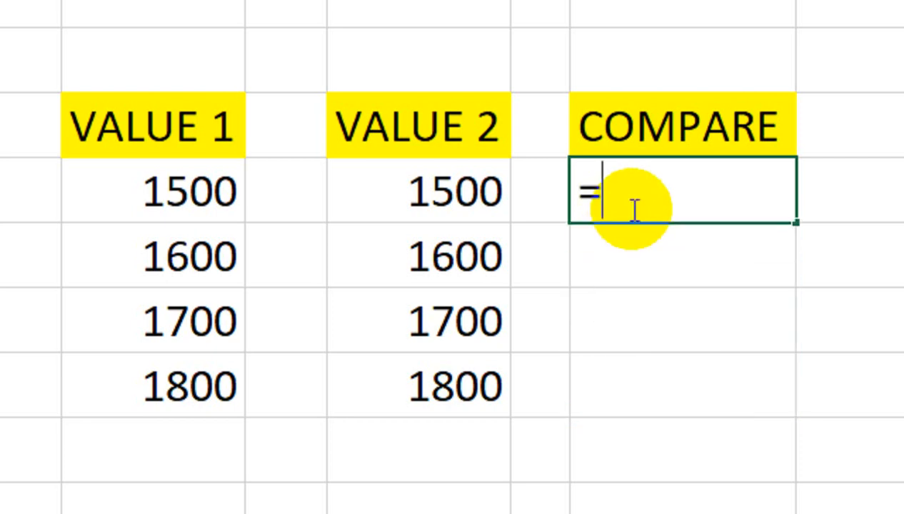
- Enter =COUNTIF($B$4:$B$7,D4) in F4 and fill it down to F7 under COMPARE
{"action": "type", "text": "=COUN"}
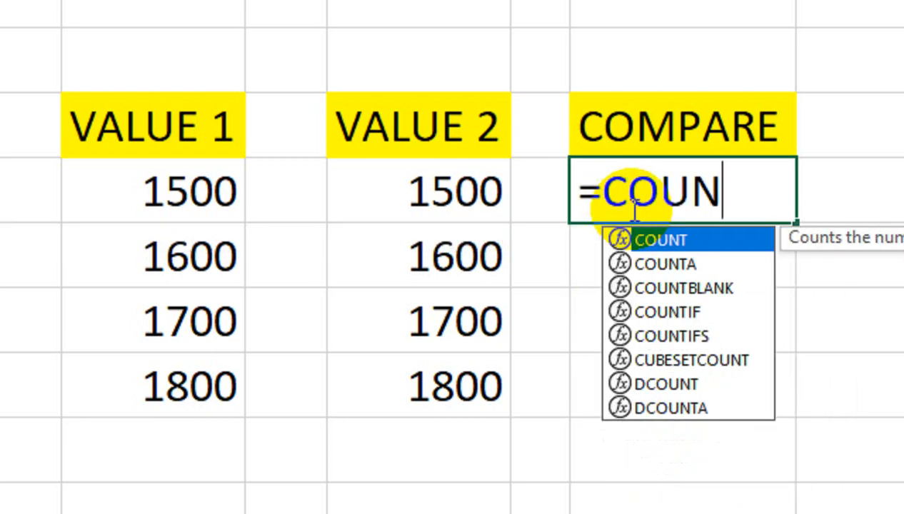
{"action": "type", "text": "TIF("}
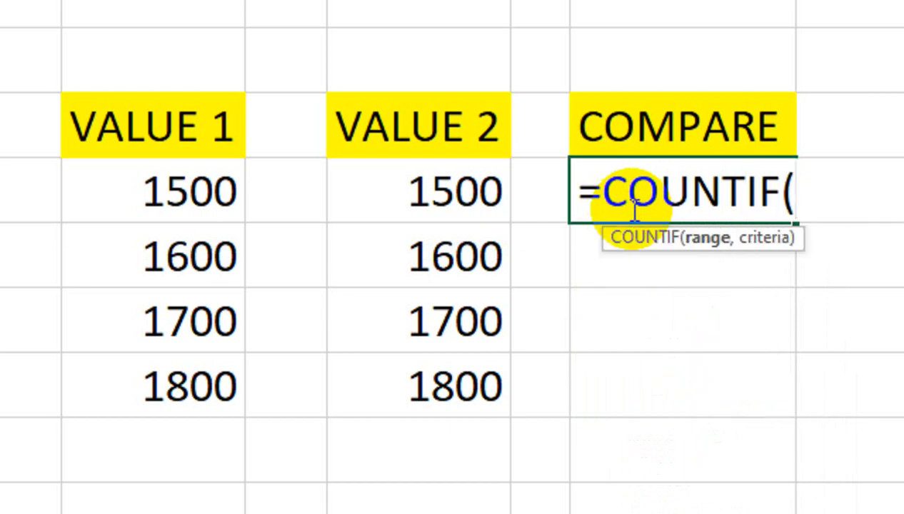
{"action": "key", "text": "Left"}
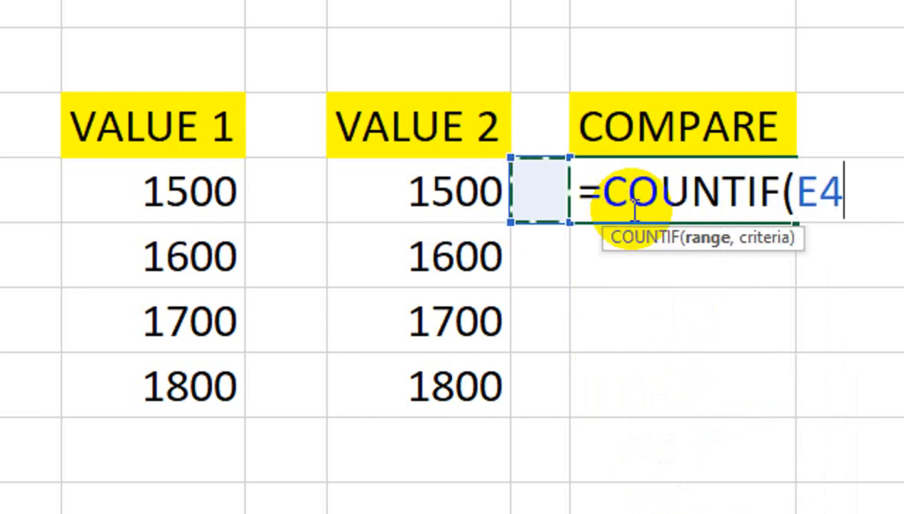
{"action": "key", "text": "Left"}
{"action": "key", "text": "Left"}
{"action": "key", "text": "Left"}
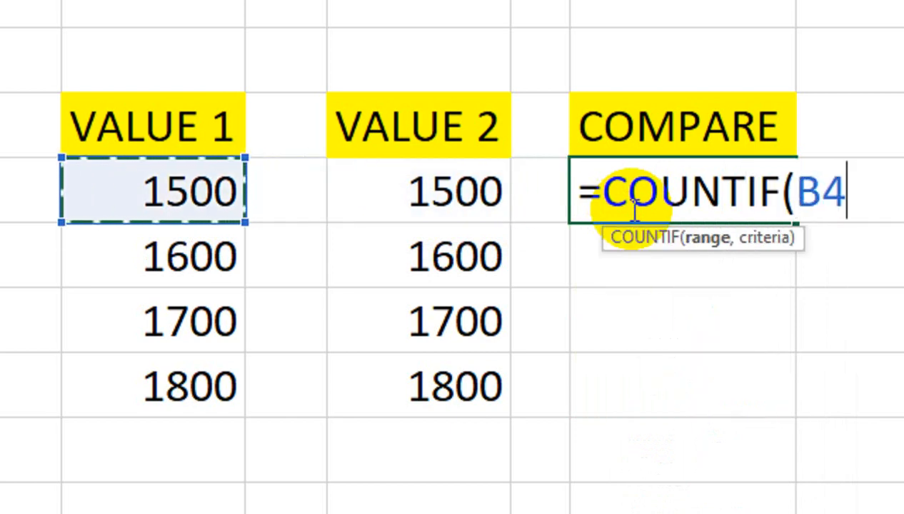
{"action": "key", "text": "ctrl+shift+Down"}
{"action": "key", "text": "F4"}
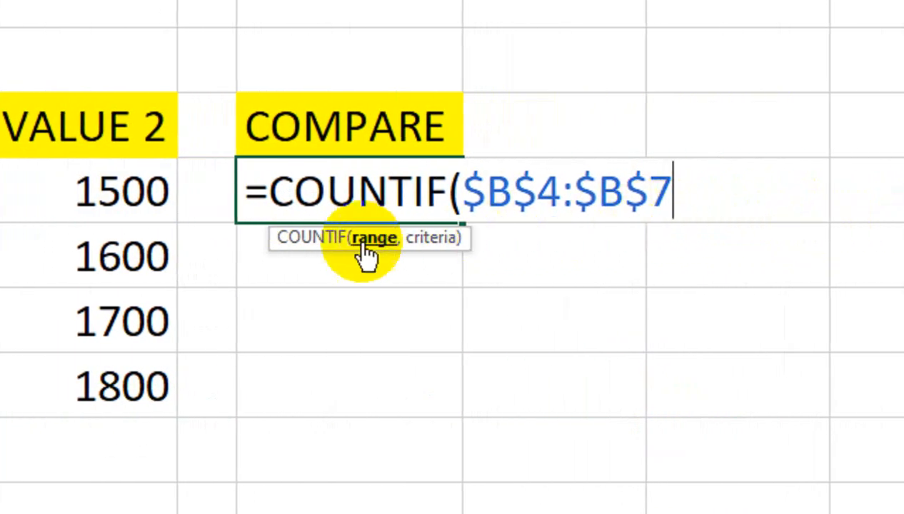
{"action": "type", "text": ","}
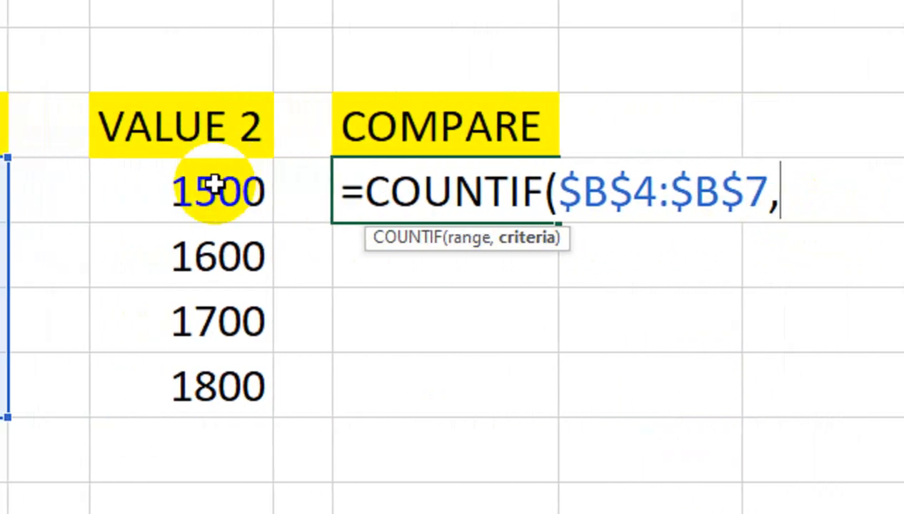
{"action": "left_click", "coordinate": [214, 188]}
{"action": "type", "text": ")"}
{"action": "key", "text": "Return"}
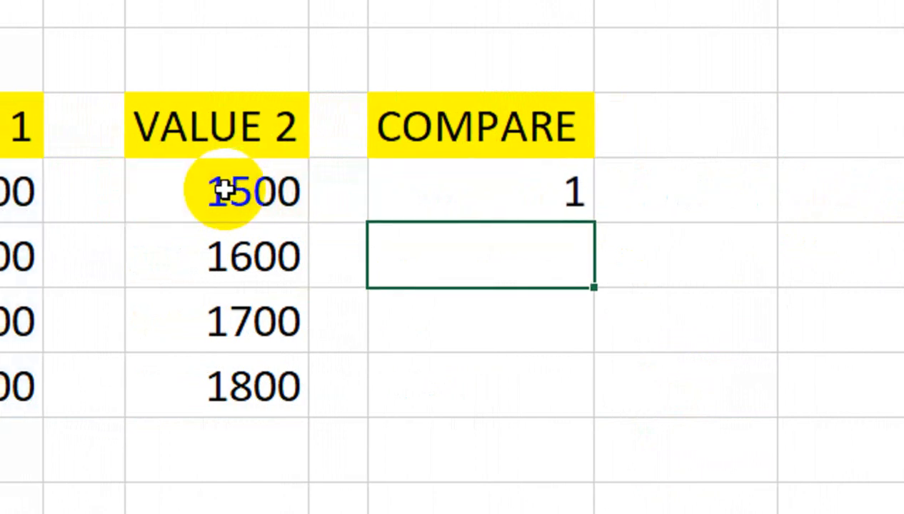
{"action": "left_click", "coordinate": [479, 194]}
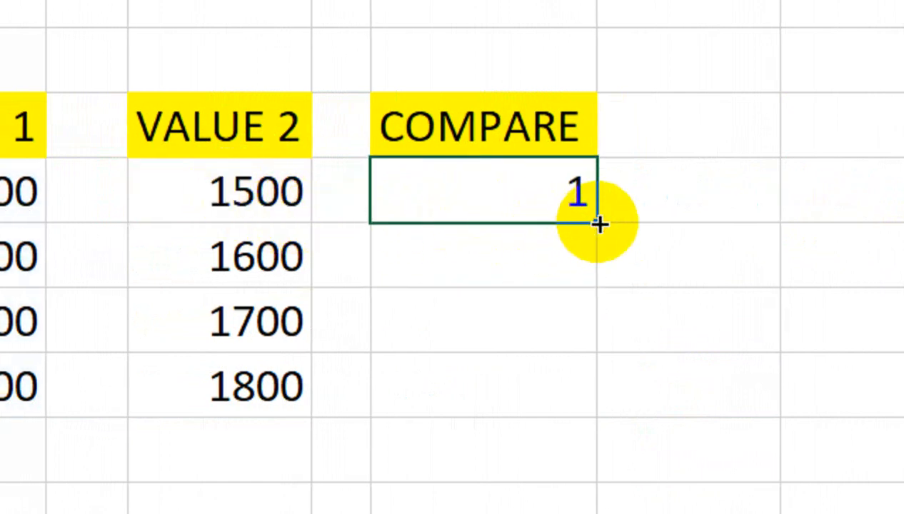
{"action": "left_click_drag", "start_coordinate": [599, 224], "coordinate": [528, 398]}
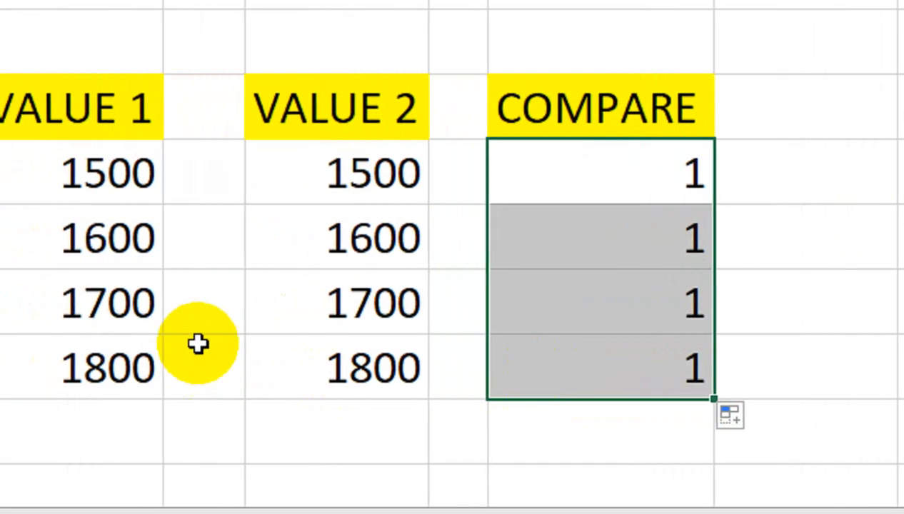
- Test the COUNTIF comparison by changing the 1700 entry under VALUE 1 to 1701, check its COMPARE cell, and undo the change
{"action": "left_click", "coordinate": [75, 334]}
{"action": "double_click", "coordinate": [226, 314]}
{"action": "key", "text": "Left"}
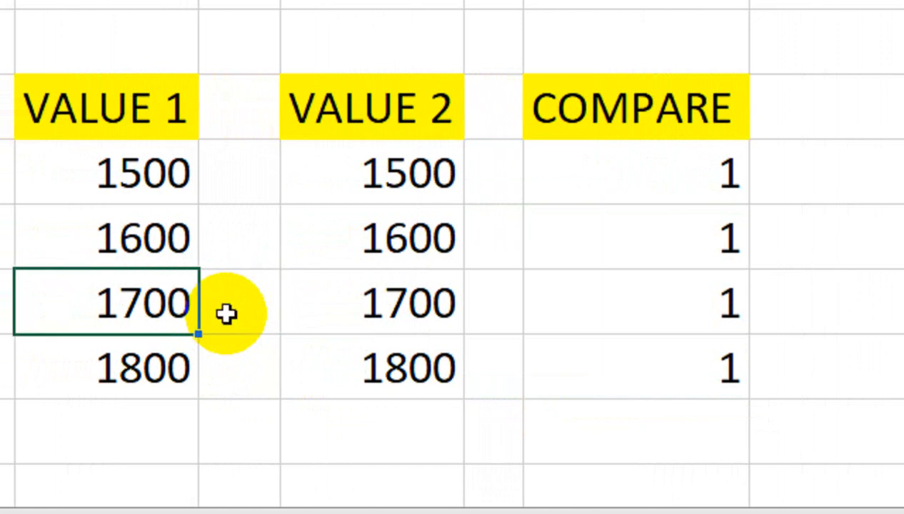
{"action": "type", "text": "1"}
{"action": "key", "text": "Return"}
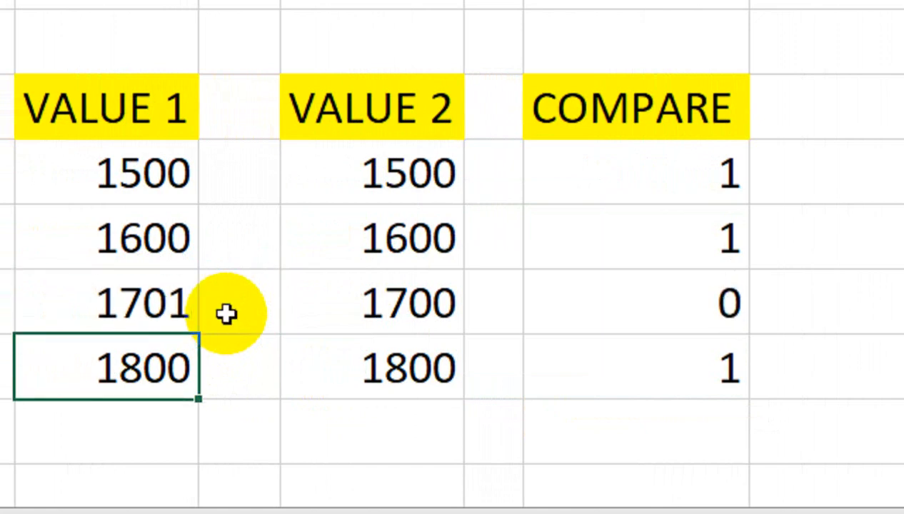
{"action": "left_click", "coordinate": [590, 293]}
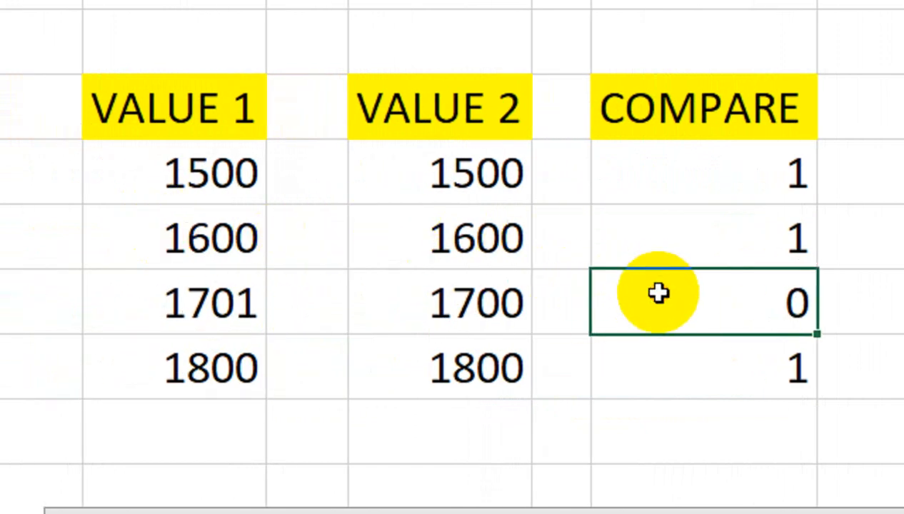
{"action": "key", "text": "ctrl+z"}
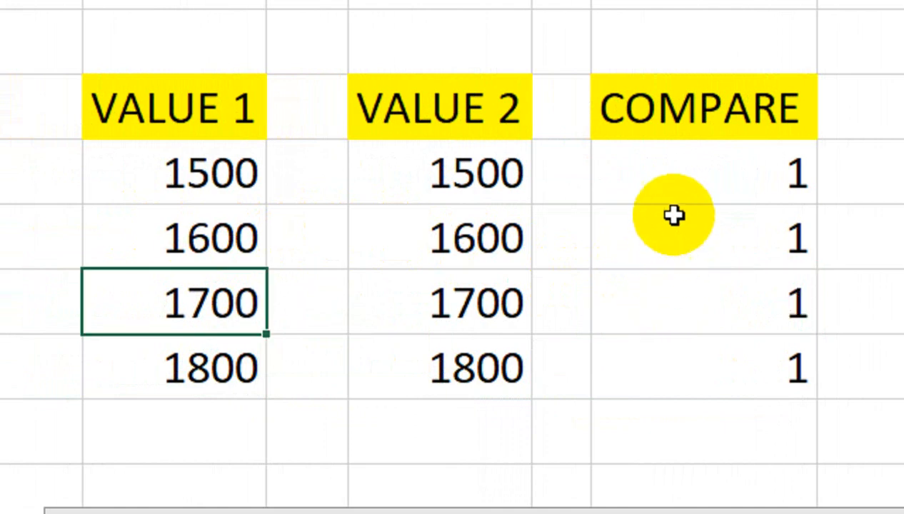
- Clear the COUNTIF results from F4:F7 and return to F4
{"action": "left_click_drag", "start_coordinate": [674, 186], "coordinate": [706, 391]}
{"action": "key", "text": "Delete"}
{"action": "key", "text": "Up"}
{"action": "key", "text": "Down"}
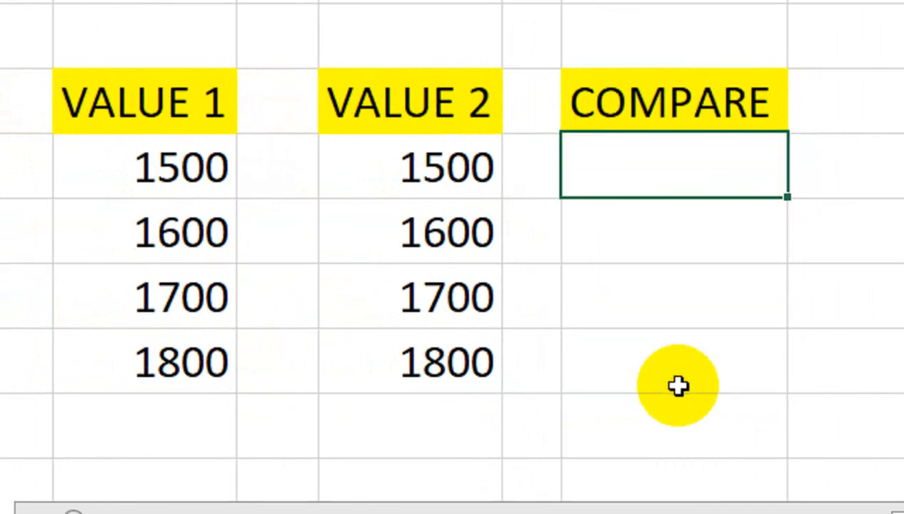
- Enter =VLOOKUP(B4,D4,1,FALSE) in F4 to look up the first VALUE 1 entry in VALUE 2
{"action": "type", "text": "=VLOOKUP("}
{"action": "key", "text": "Left"}
{"action": "key", "text": "Left"}
{"action": "key", "text": "Left"}
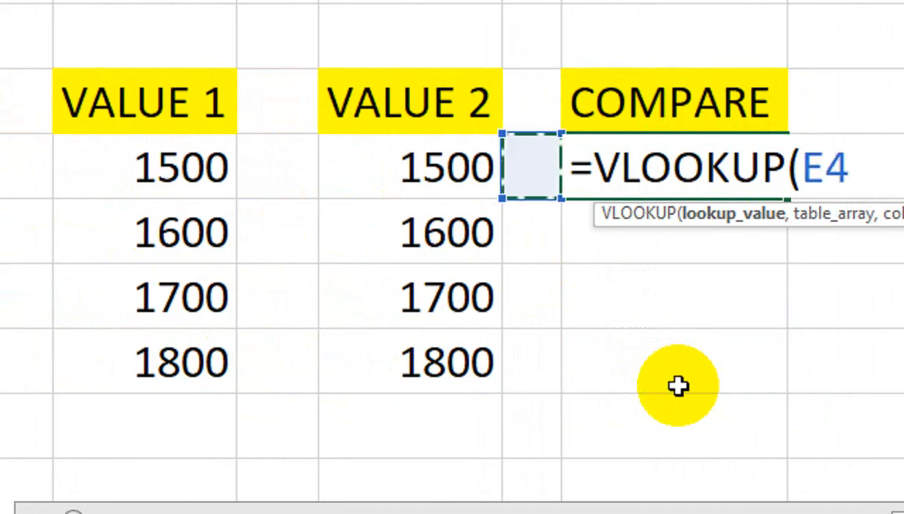
{"action": "key", "text": "Left"}
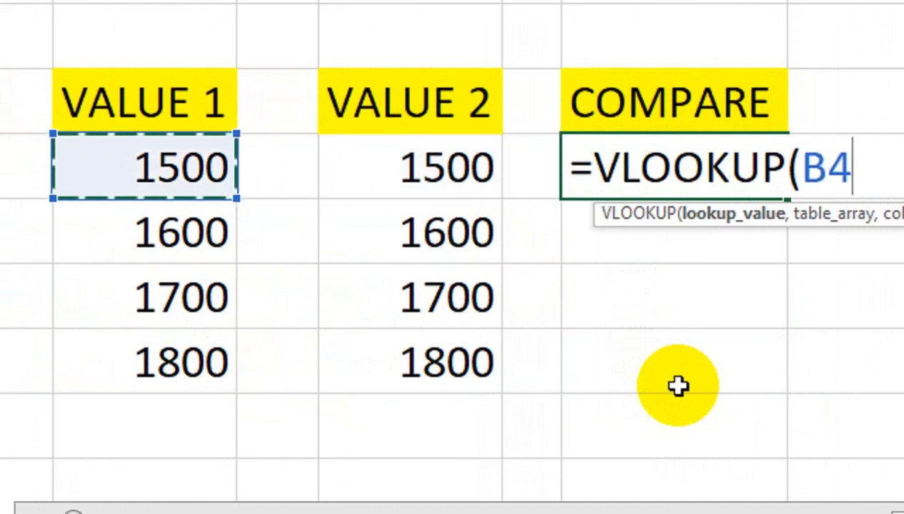
{"action": "type", "text": ","}
{"action": "key", "text": "Right"}
{"action": "key", "text": "Right"}
{"action": "type", "text": ",1"}
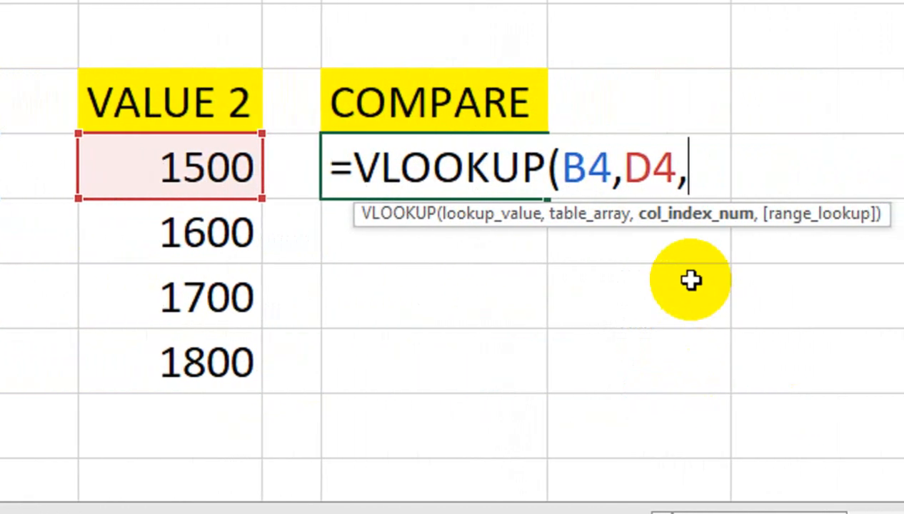
{"action": "type", "text": ","}
{"action": "key", "text": "BackSpace"}
{"action": "type", "text": "1"}
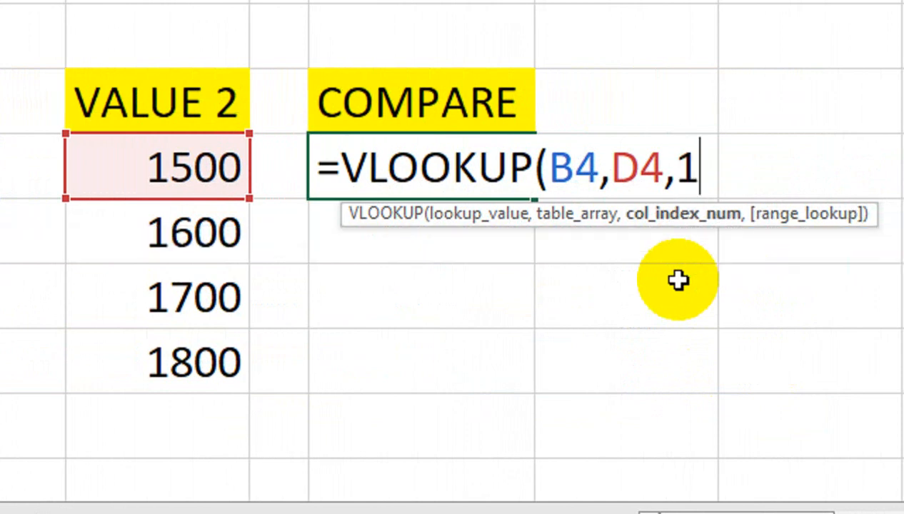
{"action": "type", "text": ","}
{"action": "key", "text": "Down"}
{"action": "key", "text": "Tab"}
{"action": "type", "text": ")"}
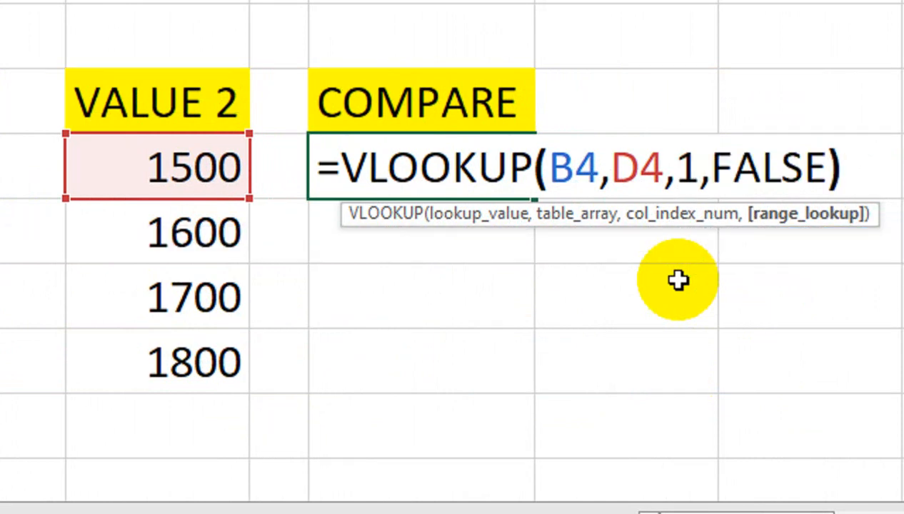
{"action": "key", "text": "Return"}
- Fill the VLOOKUP formula from F4 down to F7 under COMPARE
{"action": "key", "text": "Up"}
{"action": "key", "text": "shift+Down"}
{"action": "key", "text": "shift+Down"}
{"action": "key", "text": "shift+Down"}
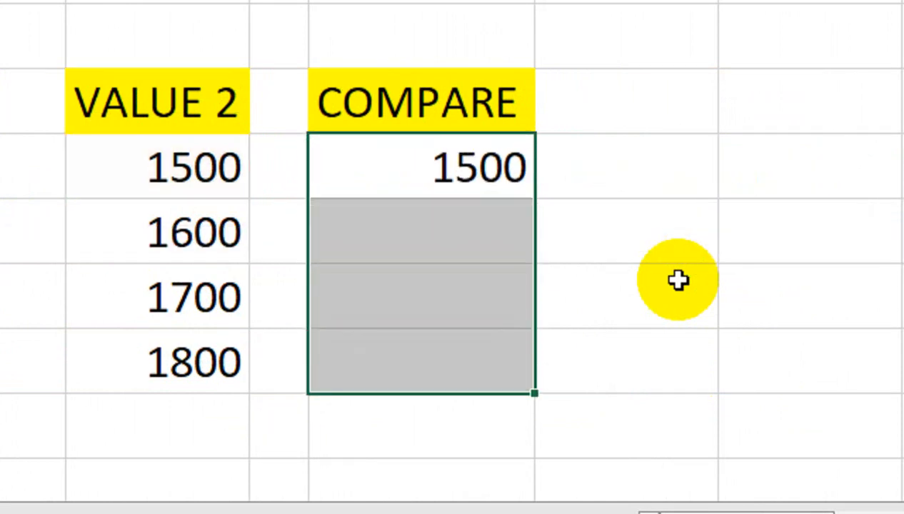
{"action": "key", "text": "ctrl+d"}
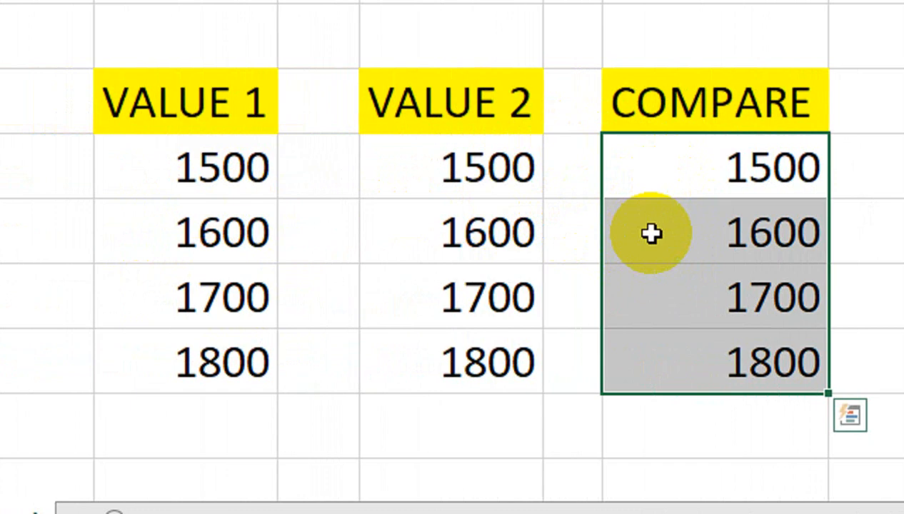
- Clear the VLOOKUP results from F4:F7 in the COMPARE column
{"action": "key", "text": "Delete"}
{"action": "key", "text": "Up"}
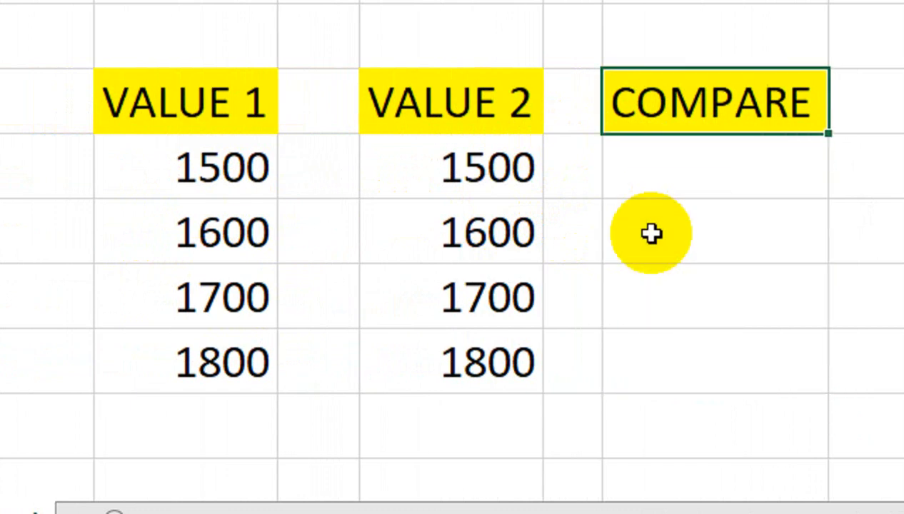
{"action": "key", "text": "Down"}
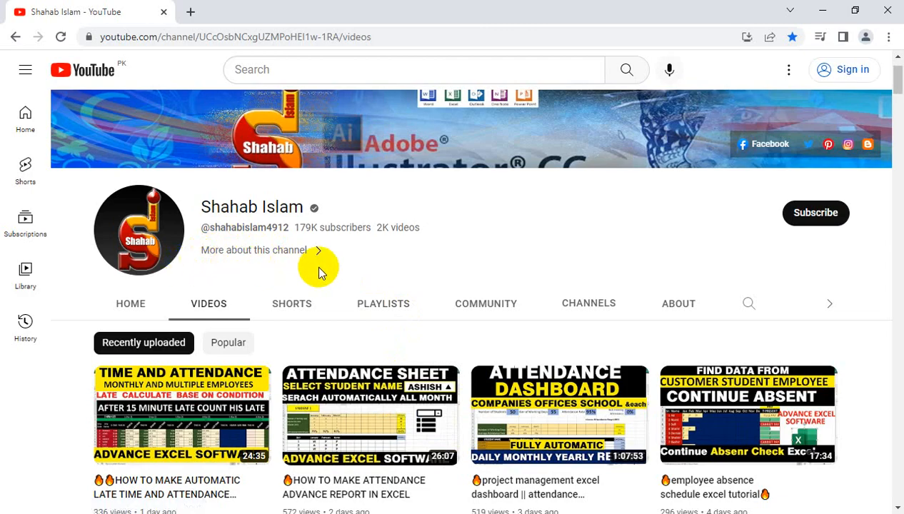
{"action": "left_click", "coordinate": [898, 218]}
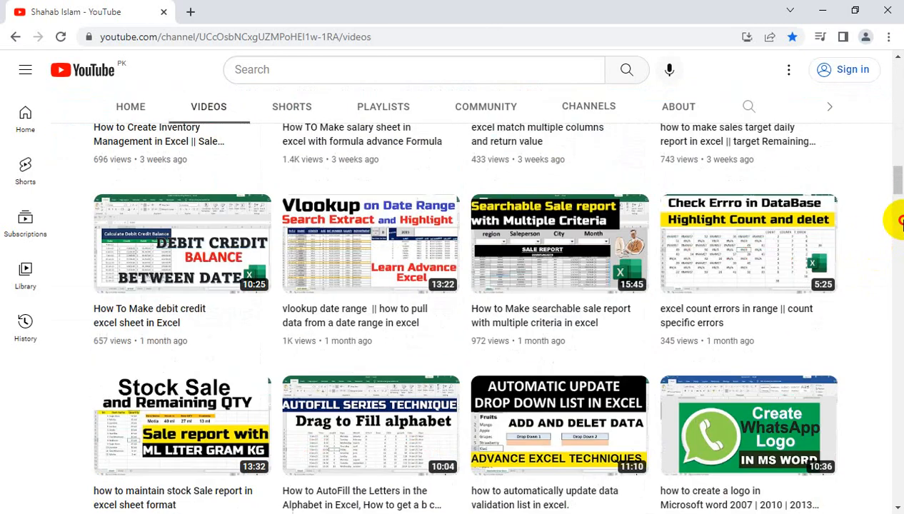
{"action": "mouse_move", "coordinate": [729, 237]}
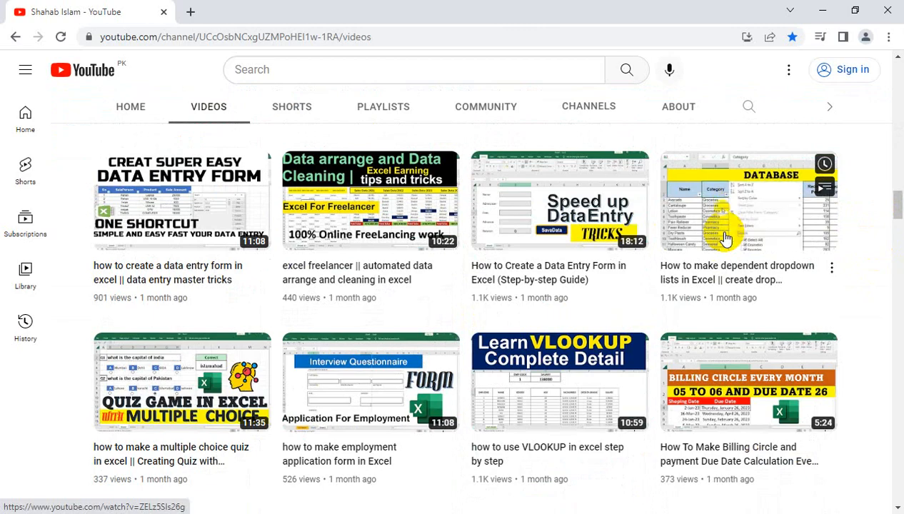